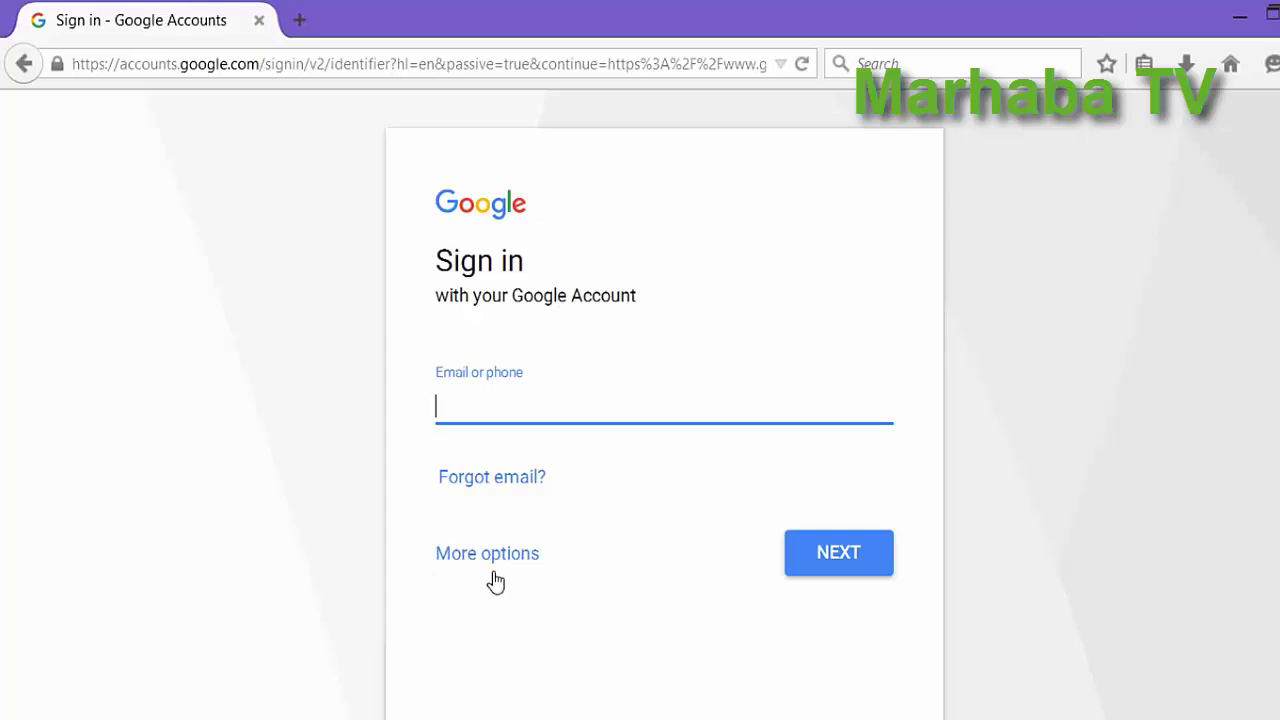
Choose Create account to bring up the Create your Google Account form.
{"action": "left_click", "coordinate": [491, 568]}
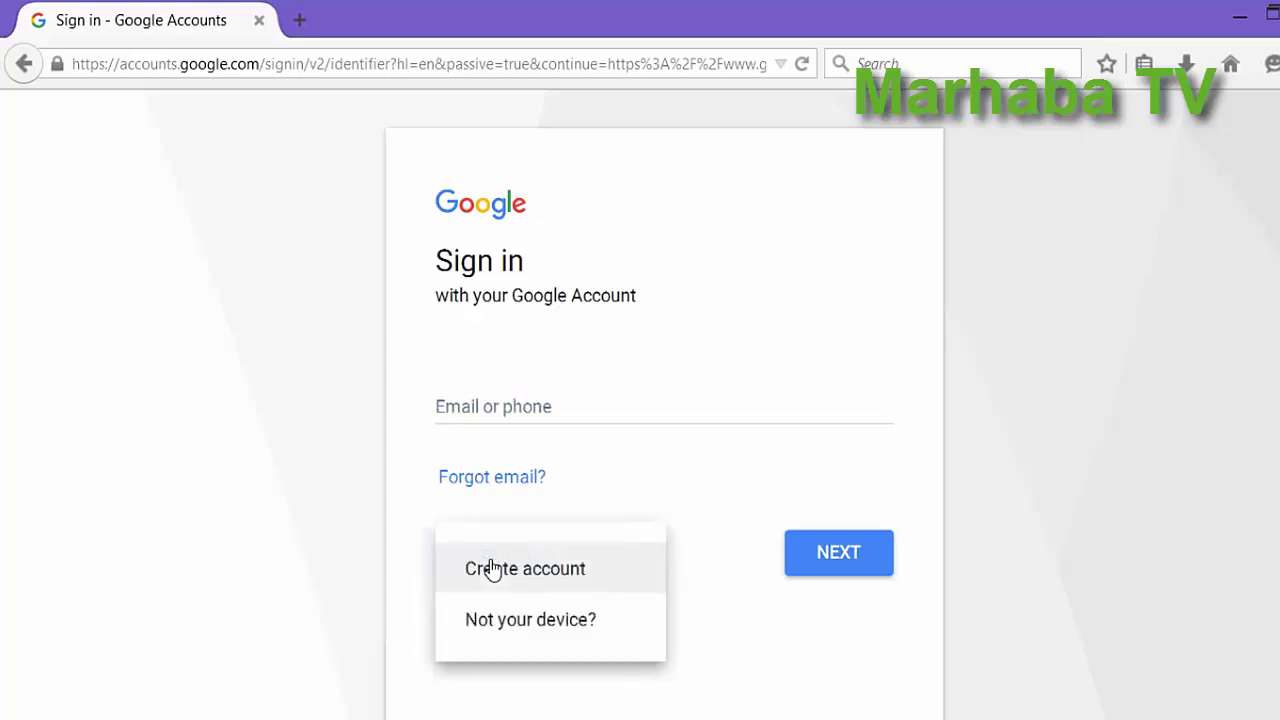
{"action": "left_click", "coordinate": [541, 585]}
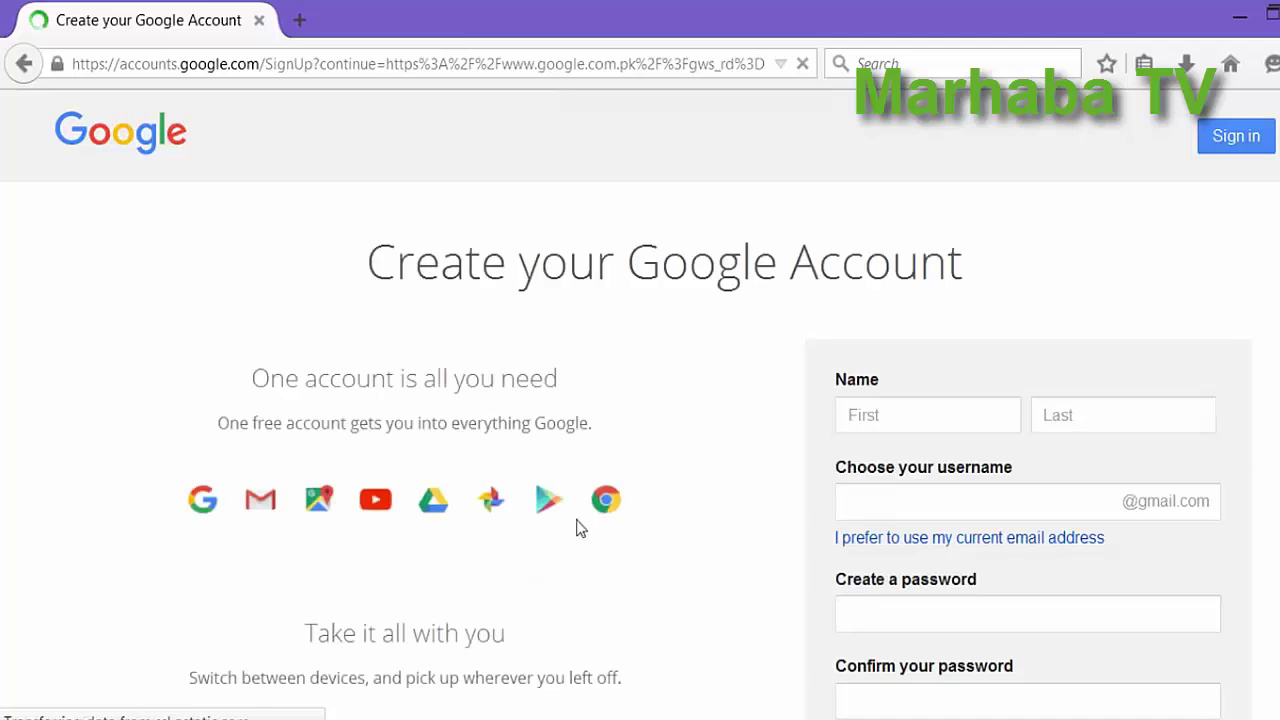
{"action": "scroll", "coordinate": [731, 414], "scroll_direction": "down", "scroll_amount": 2}
{"action": "scroll", "coordinate": [716, 368], "scroll_direction": "down", "scroll_amount": 1}
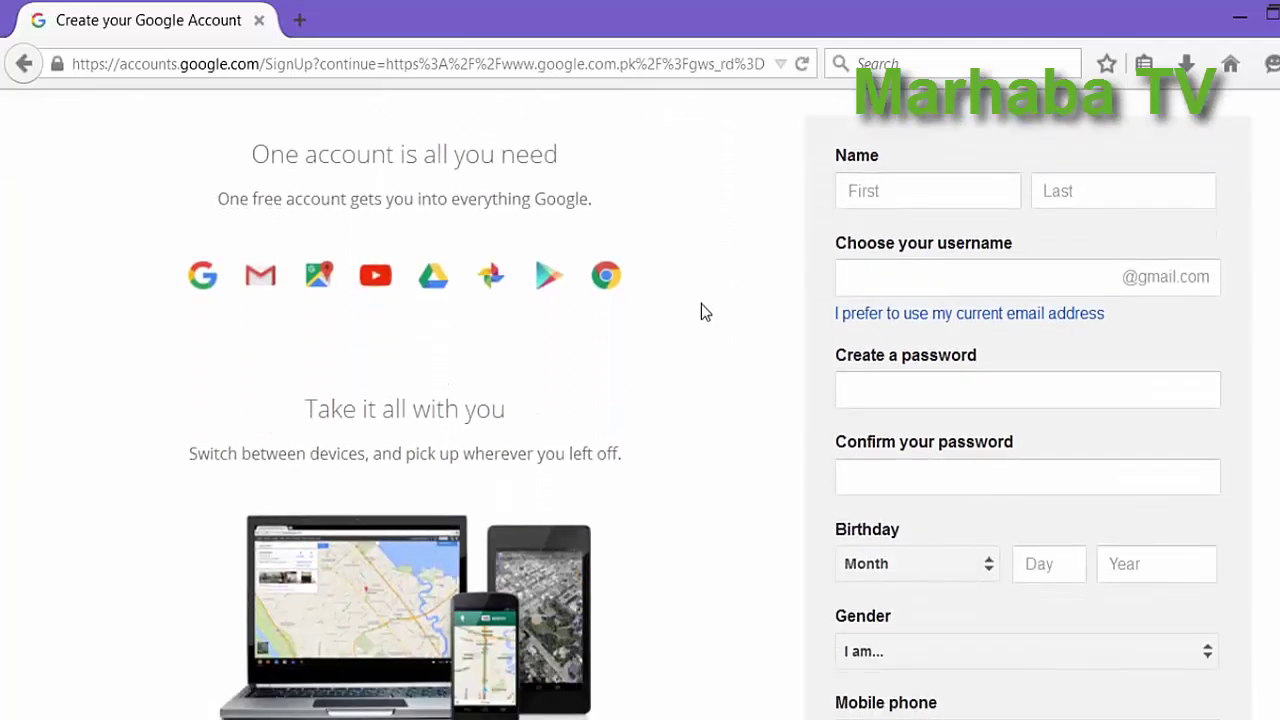
Enter the first and last name on the signup form, moving on to the username.
{"action": "left_click", "coordinate": [938, 198]}
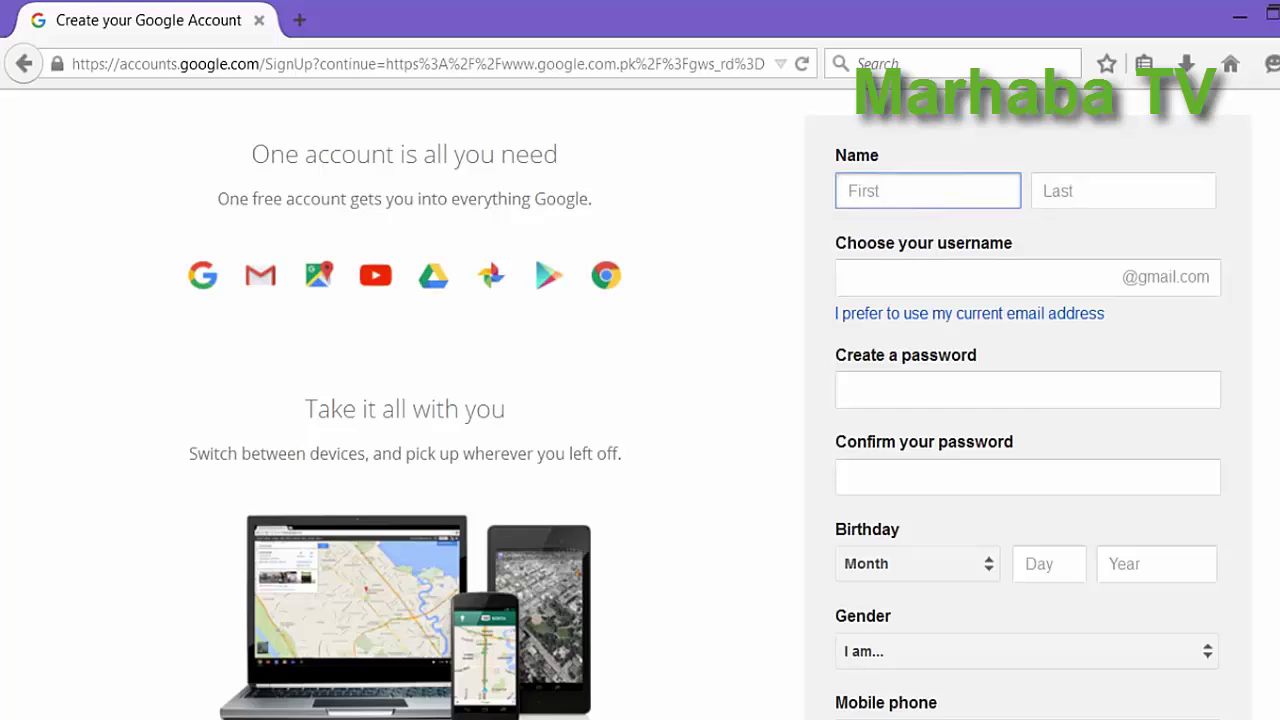
{"action": "key", "text": "Tab"}
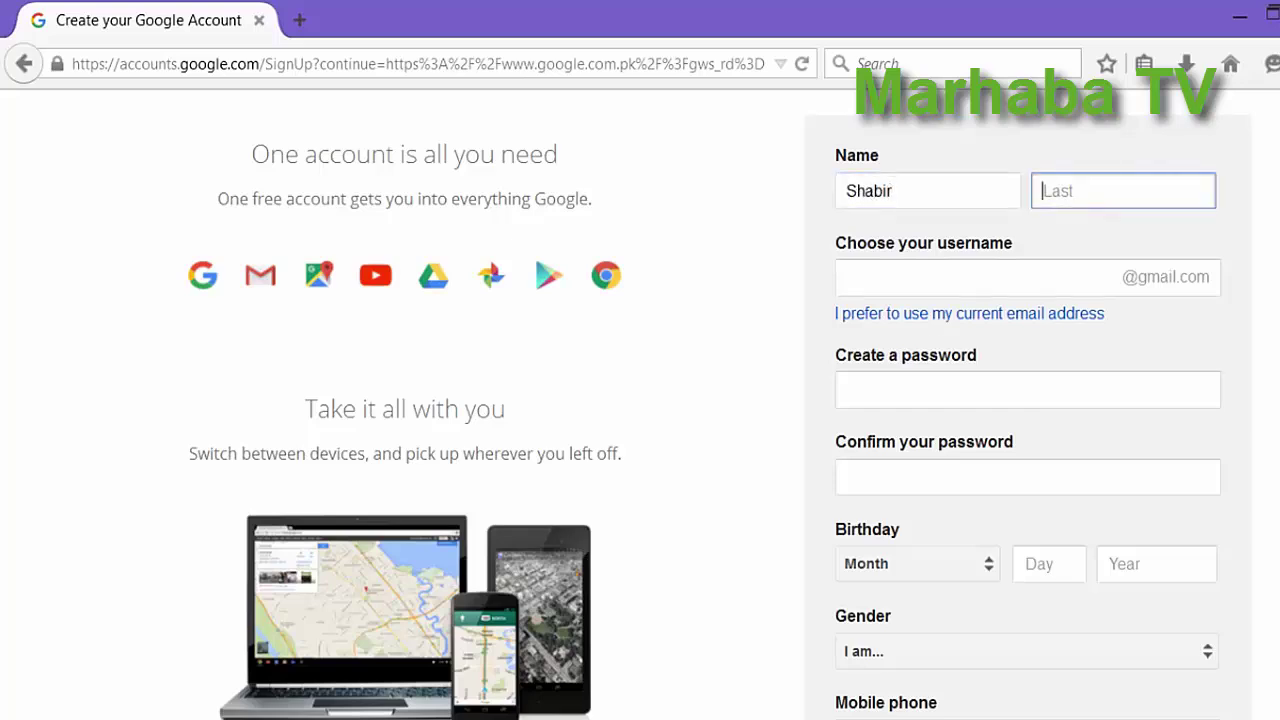
{"action": "key", "text": "Tab"}
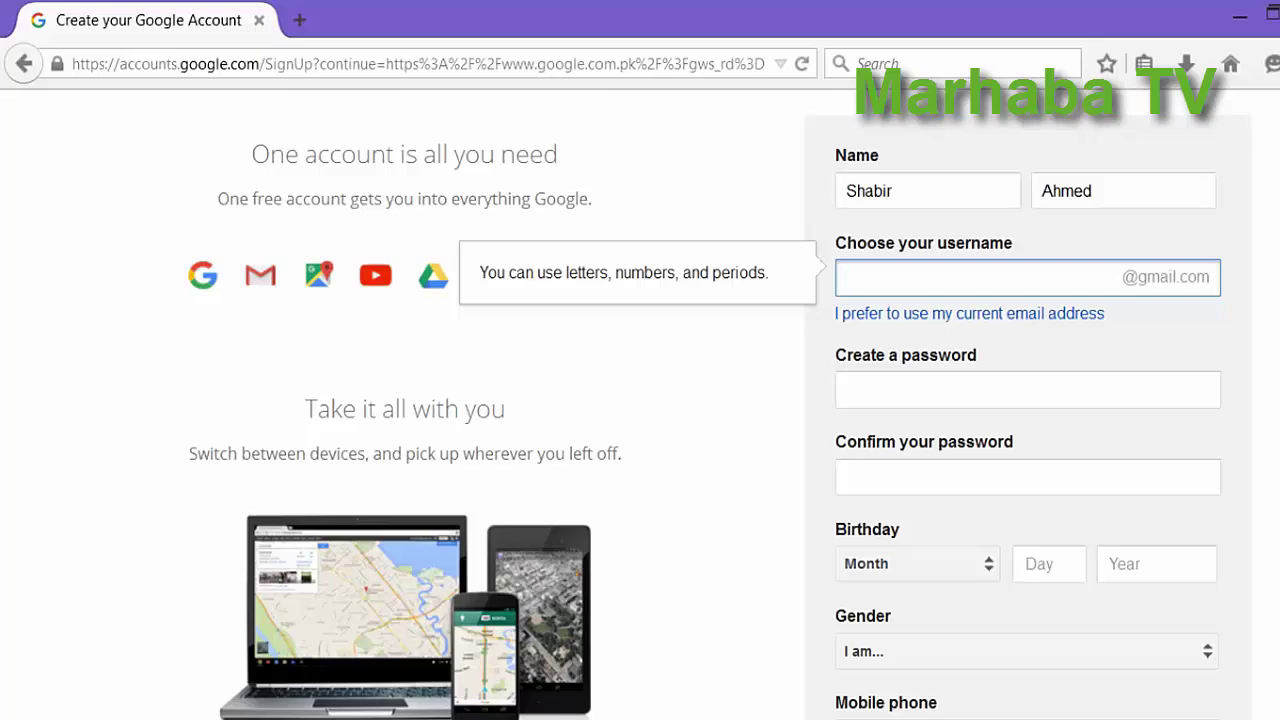
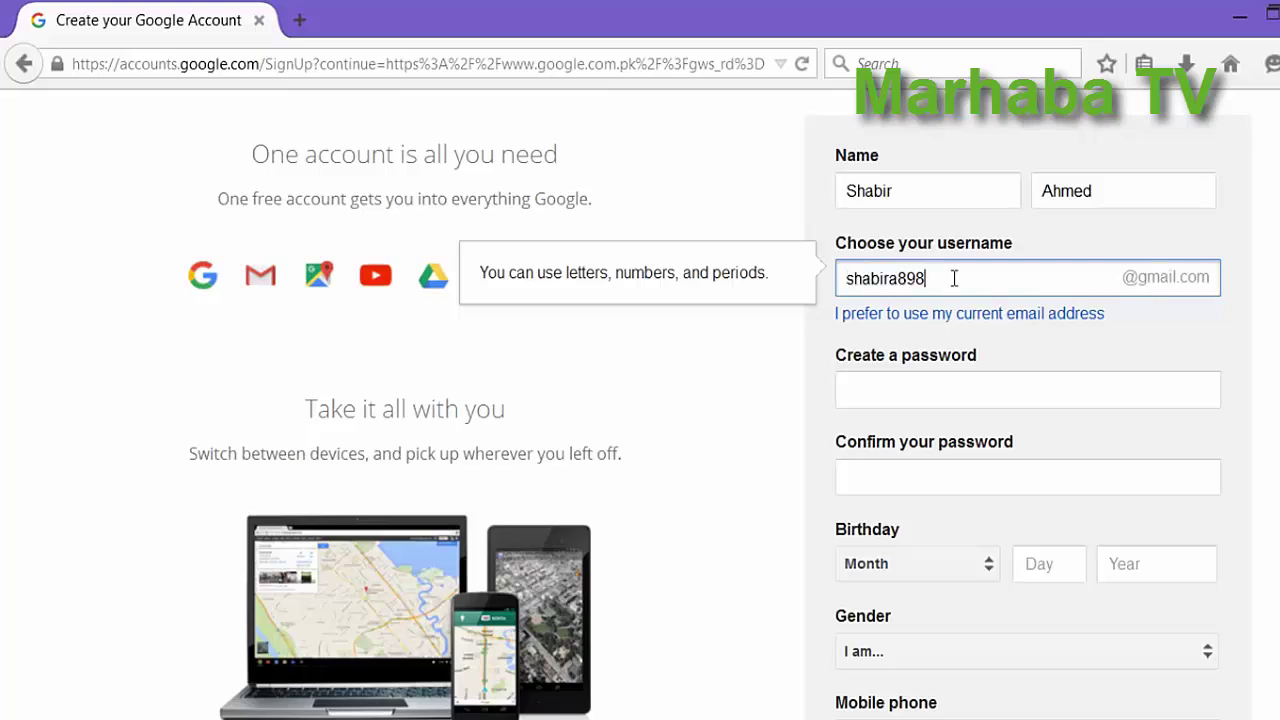
Enter the Gmail username, replacing its trailing digits to settle on the final name.
{"action": "left_click", "coordinate": [1271, 288]}
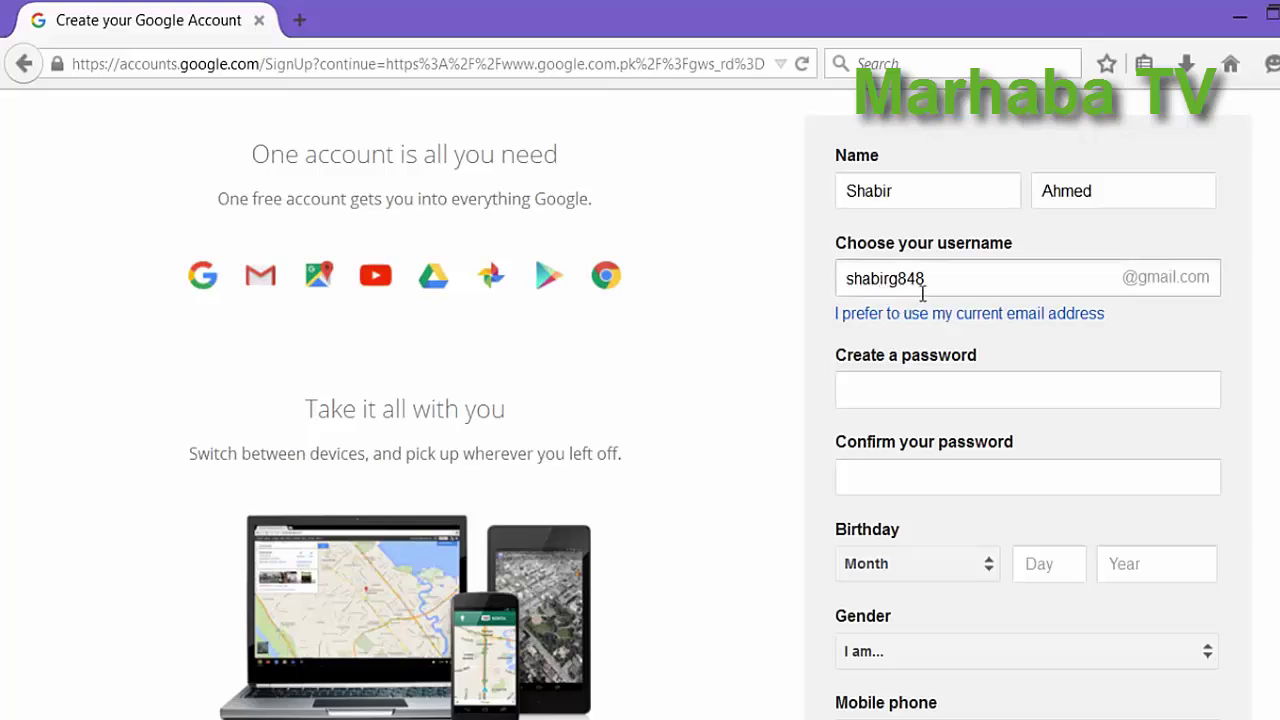
Enter the new 10-character account password.
{"action": "left_click", "coordinate": [1043, 397]}
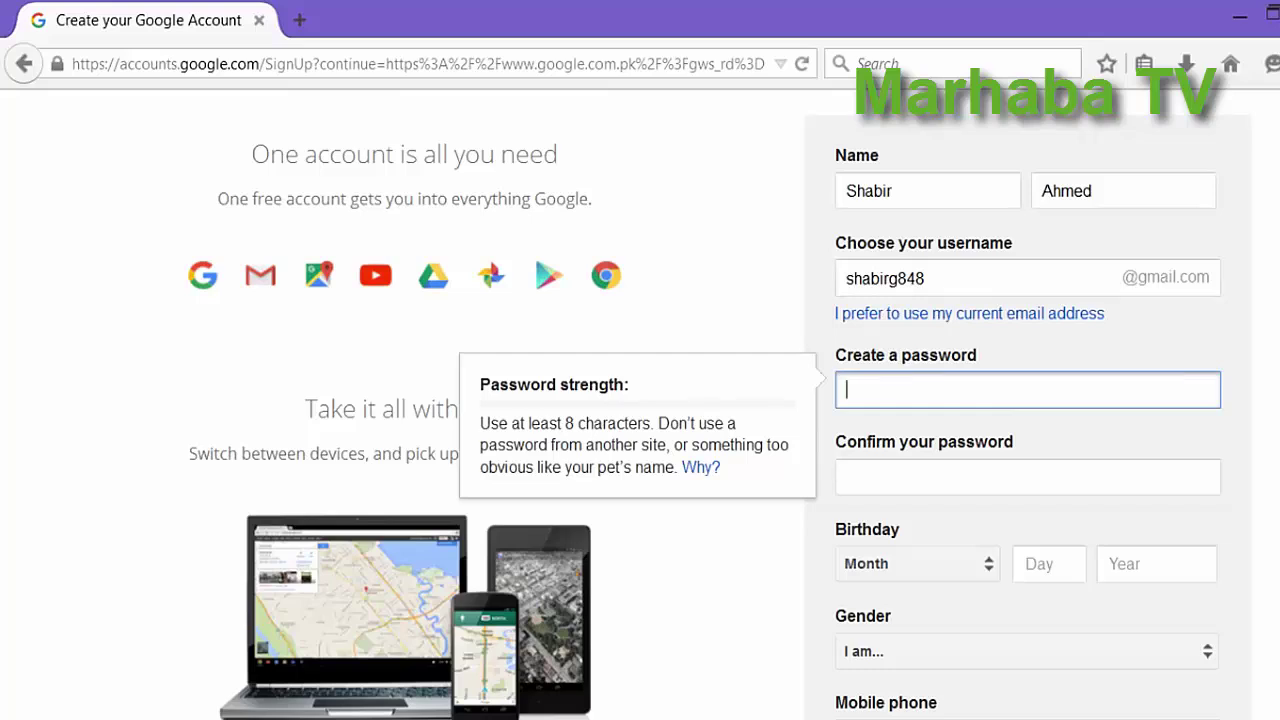
{"action": "type", "text": "••••"}
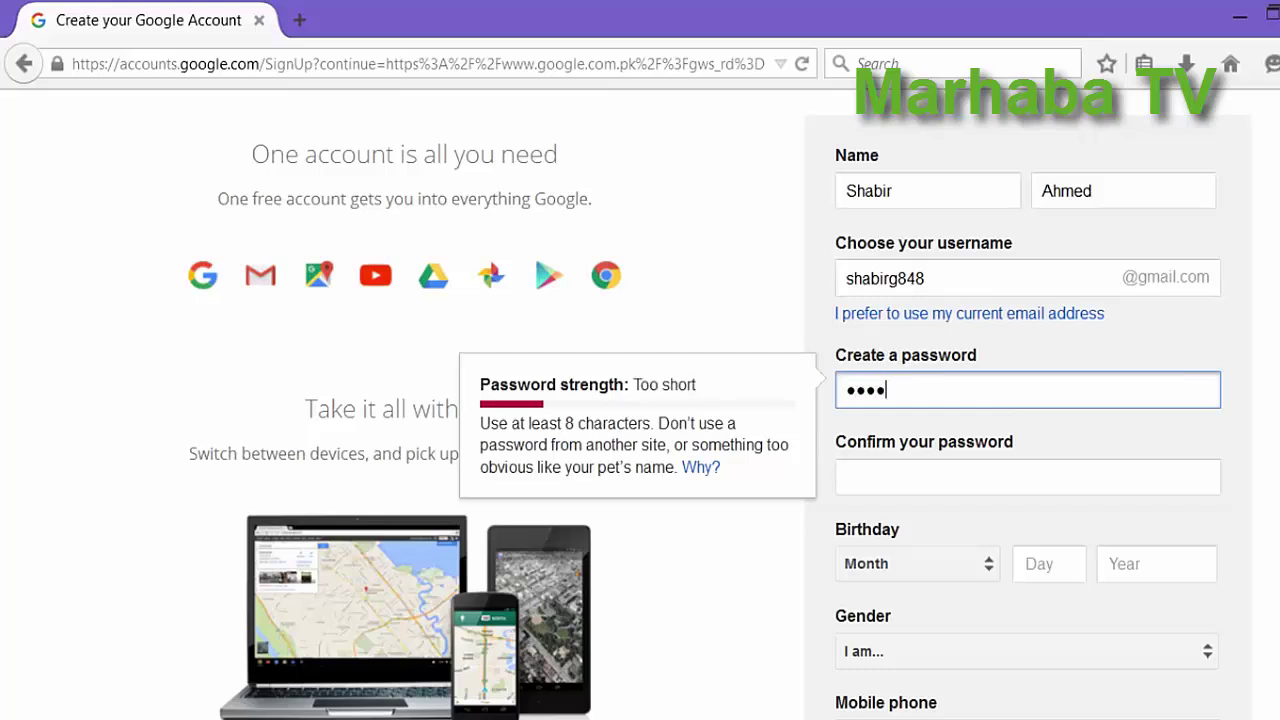
{"action": "type", "text": "••••••"}
{"action": "key", "text": "Tab"}
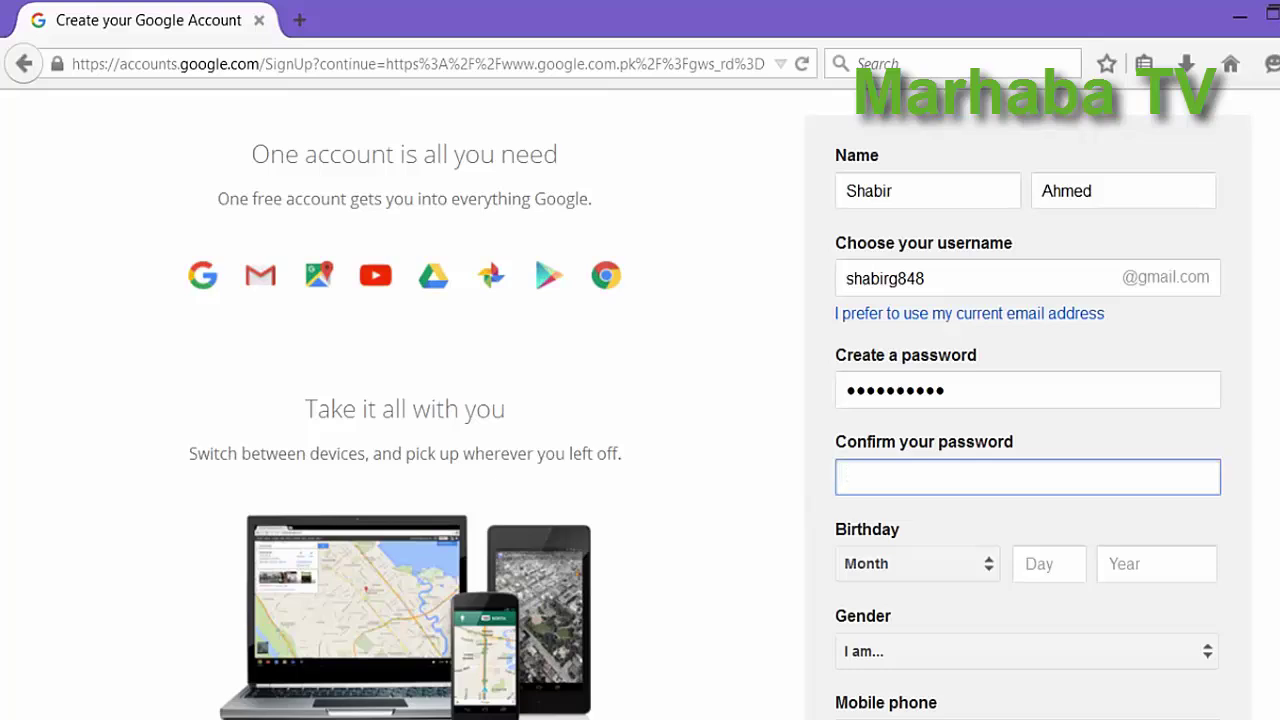
{"action": "type", "text": "•••"}
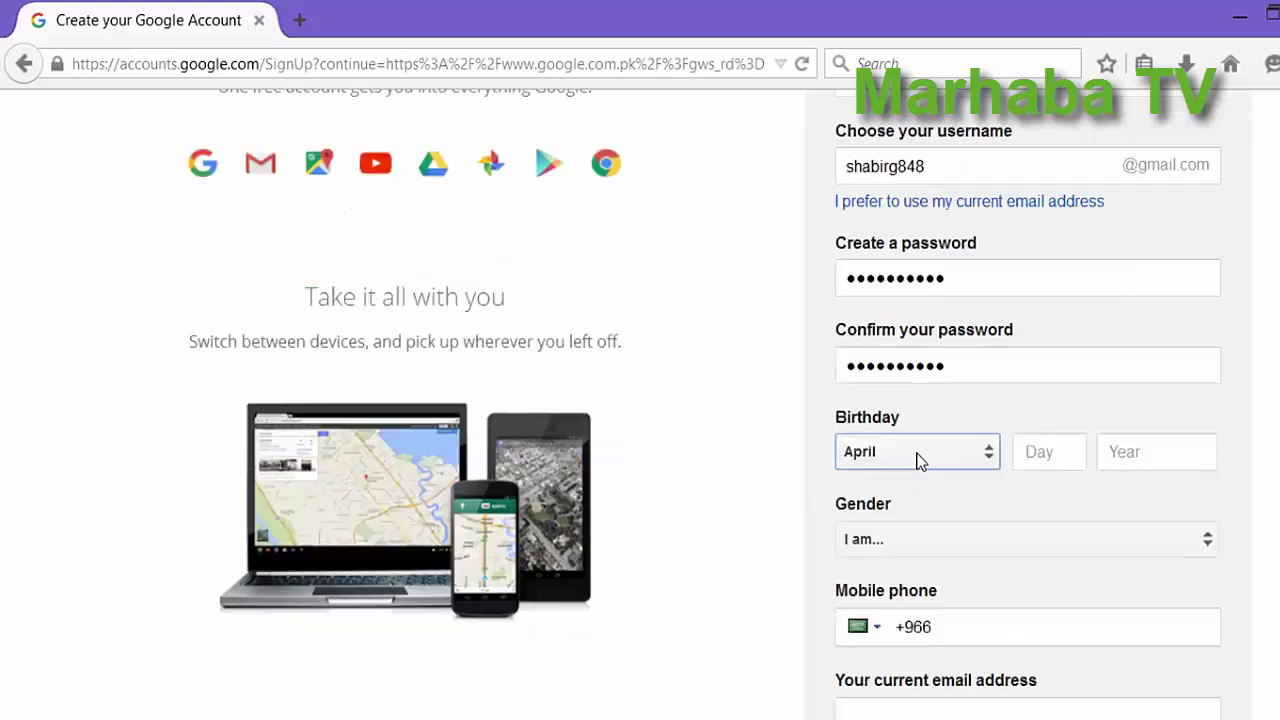
{"action": "left_click", "coordinate": [917, 457]}
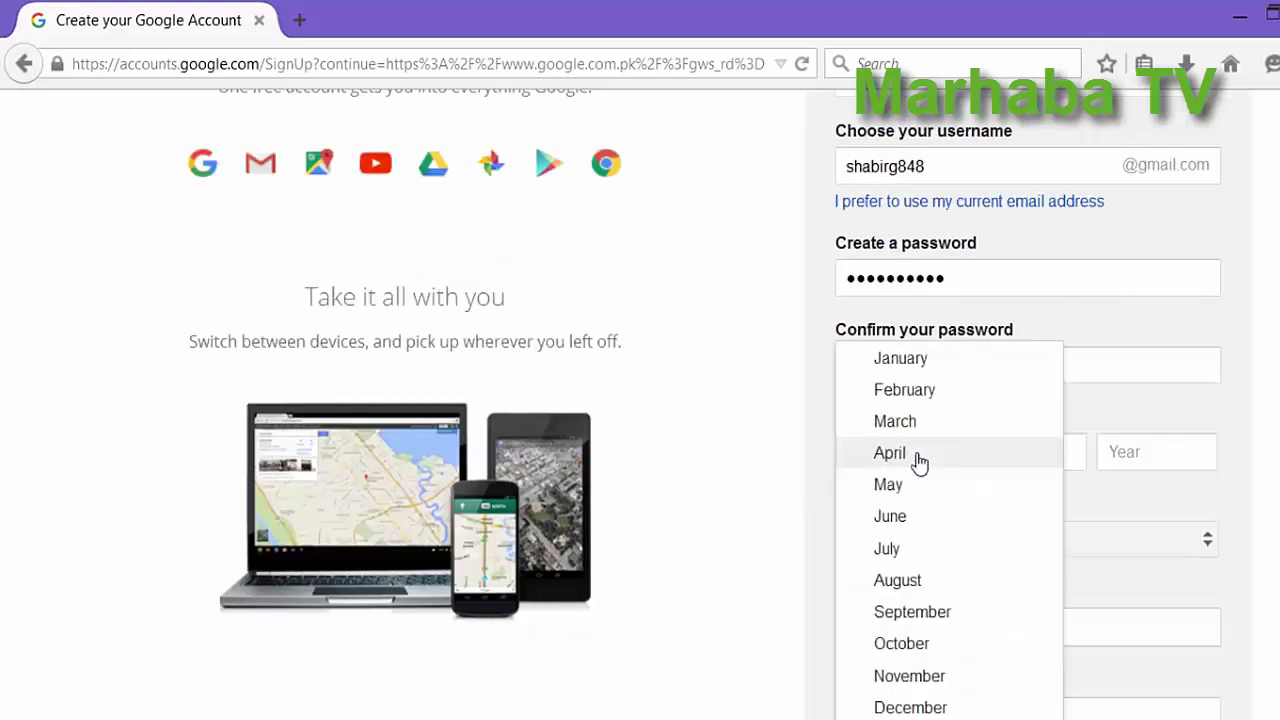
{"action": "left_click", "coordinate": [917, 457]}
{"action": "left_click", "coordinate": [1043, 455]}
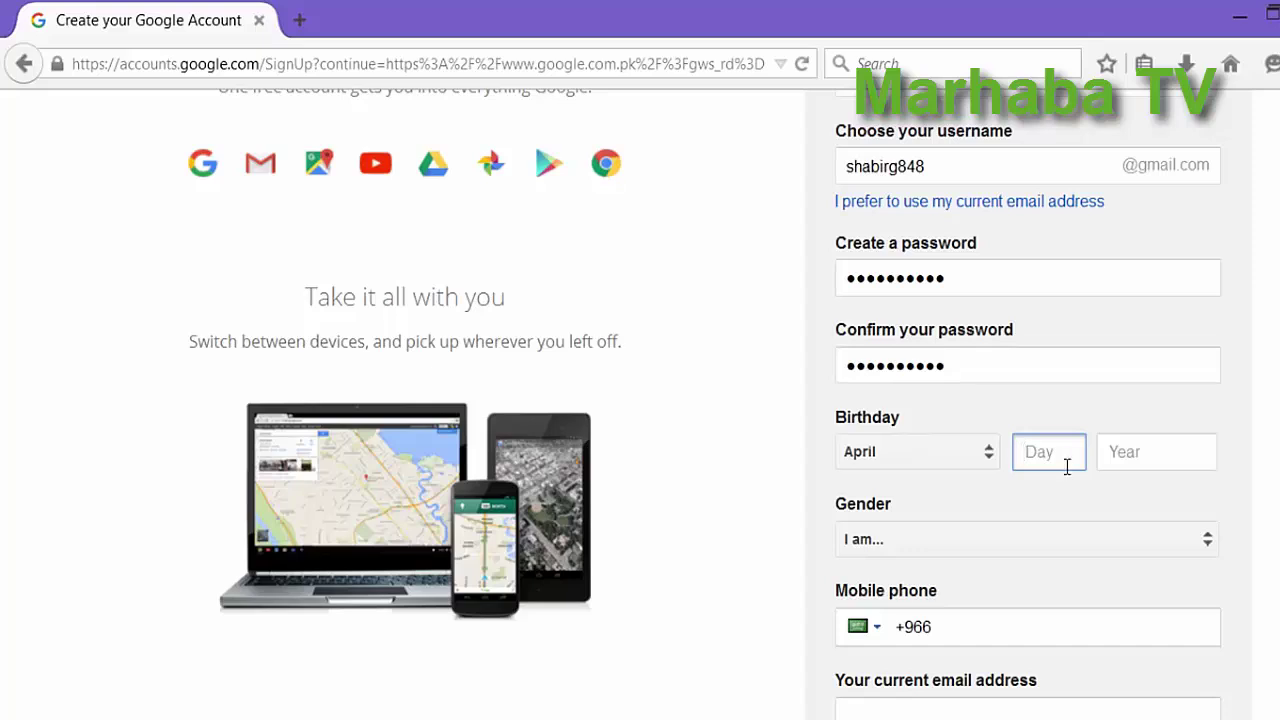
{"action": "type", "text": "10"}
{"action": "left_click", "coordinate": [1117, 458]}
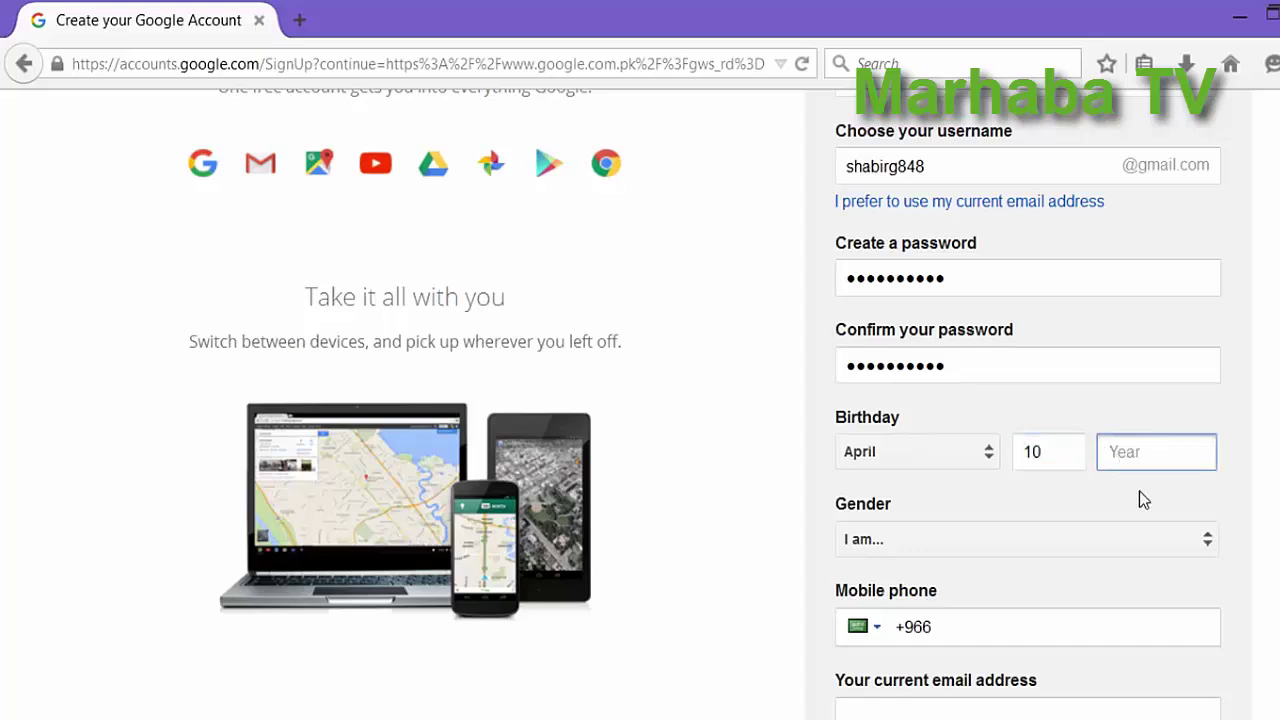
{"action": "type", "text": "1995"}
{"action": "scroll", "coordinate": [1150, 496], "scroll_direction": "down", "scroll_amount": 2}
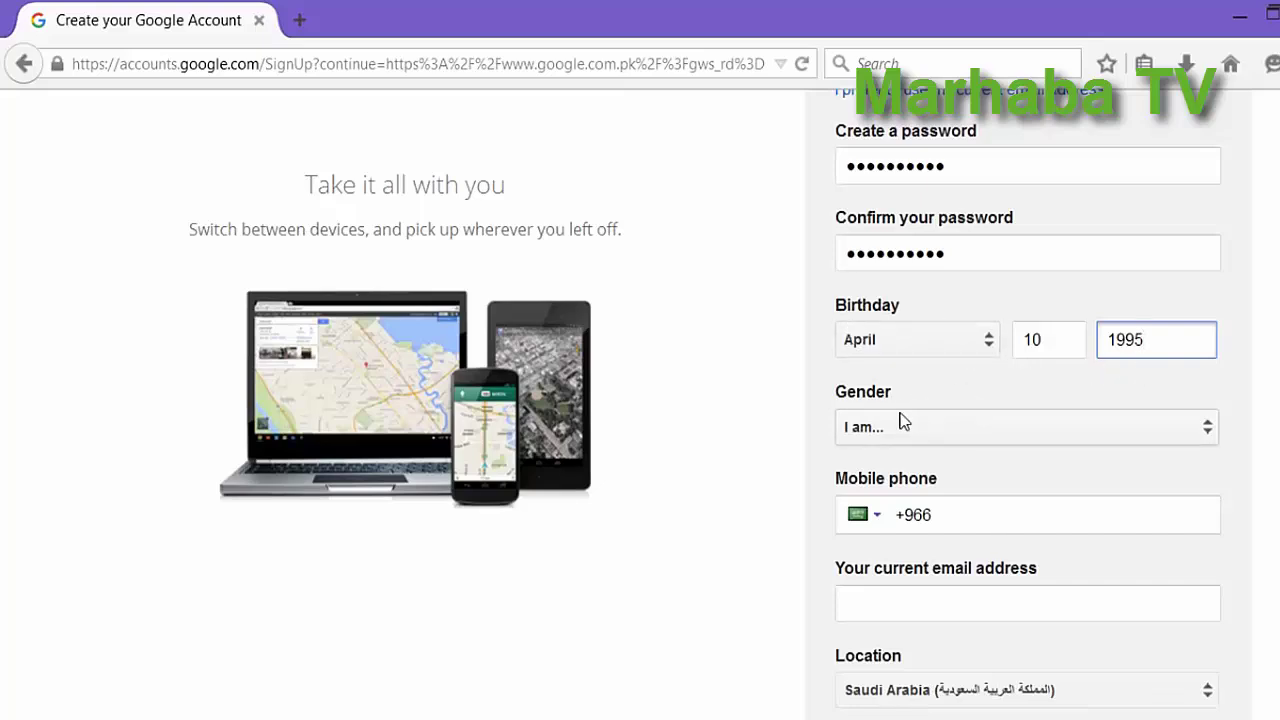
Set the gender to Male.
{"action": "left_click", "coordinate": [930, 436]}
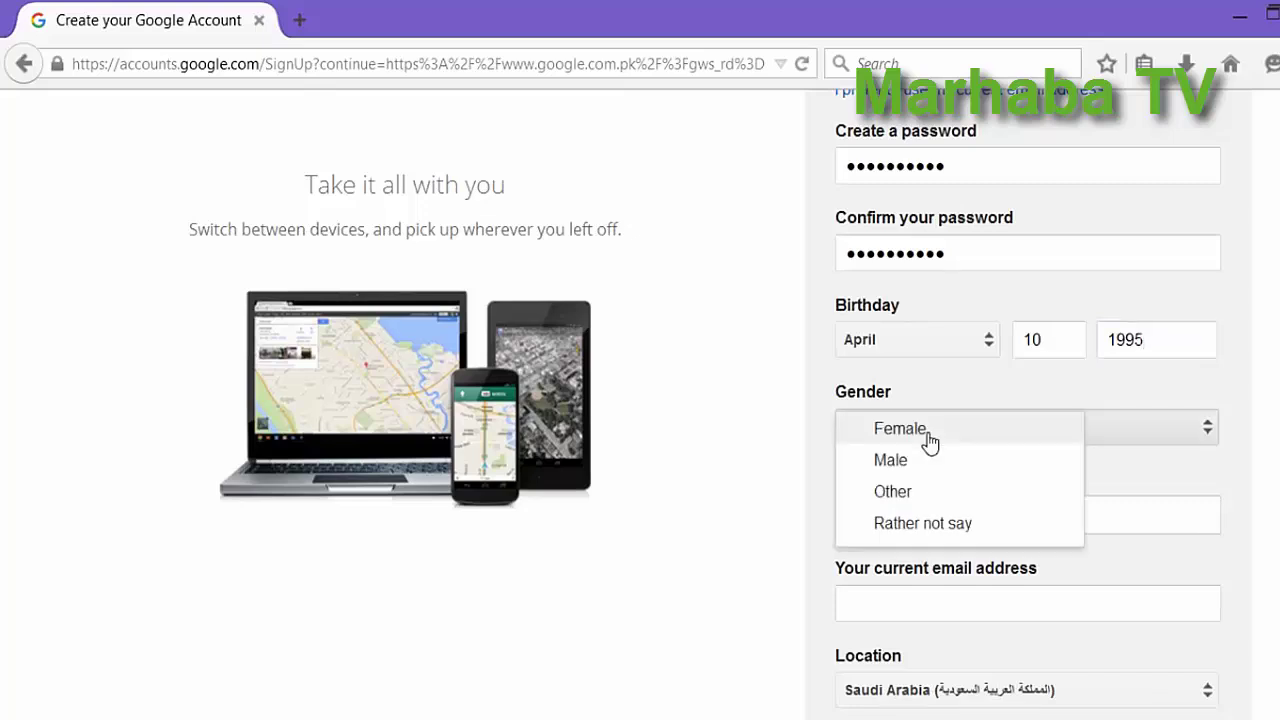
{"action": "left_click", "coordinate": [912, 462]}
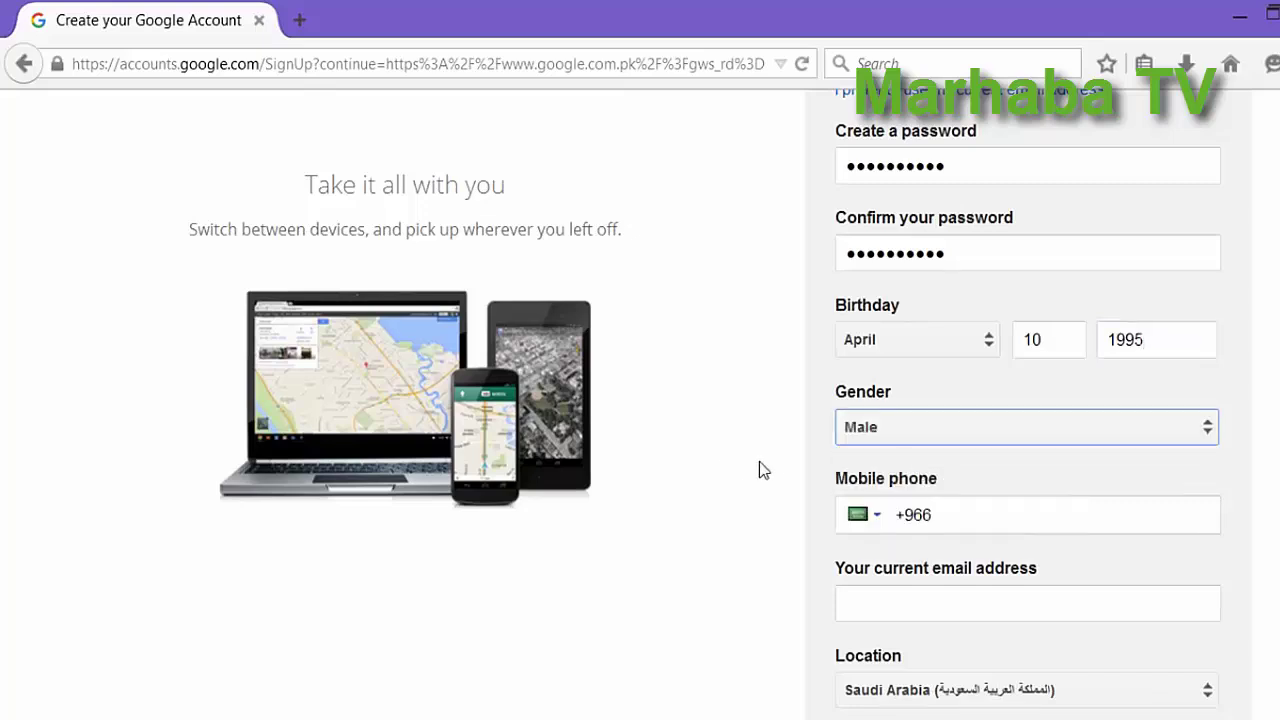
{"action": "scroll", "coordinate": [765, 468], "scroll_direction": "down", "scroll_amount": 5}
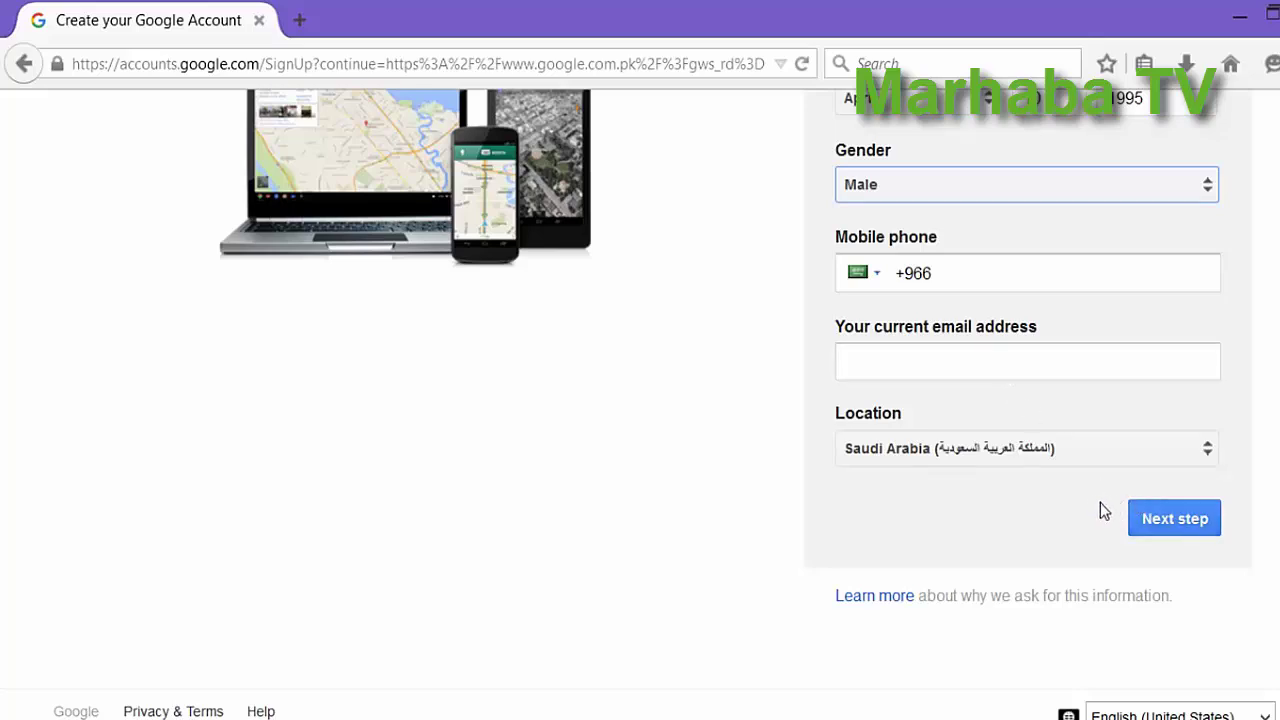
Submit the signup form, scroll through the Privacy and Terms, and choose I AGREE.
{"action": "left_click", "coordinate": [1168, 532]}
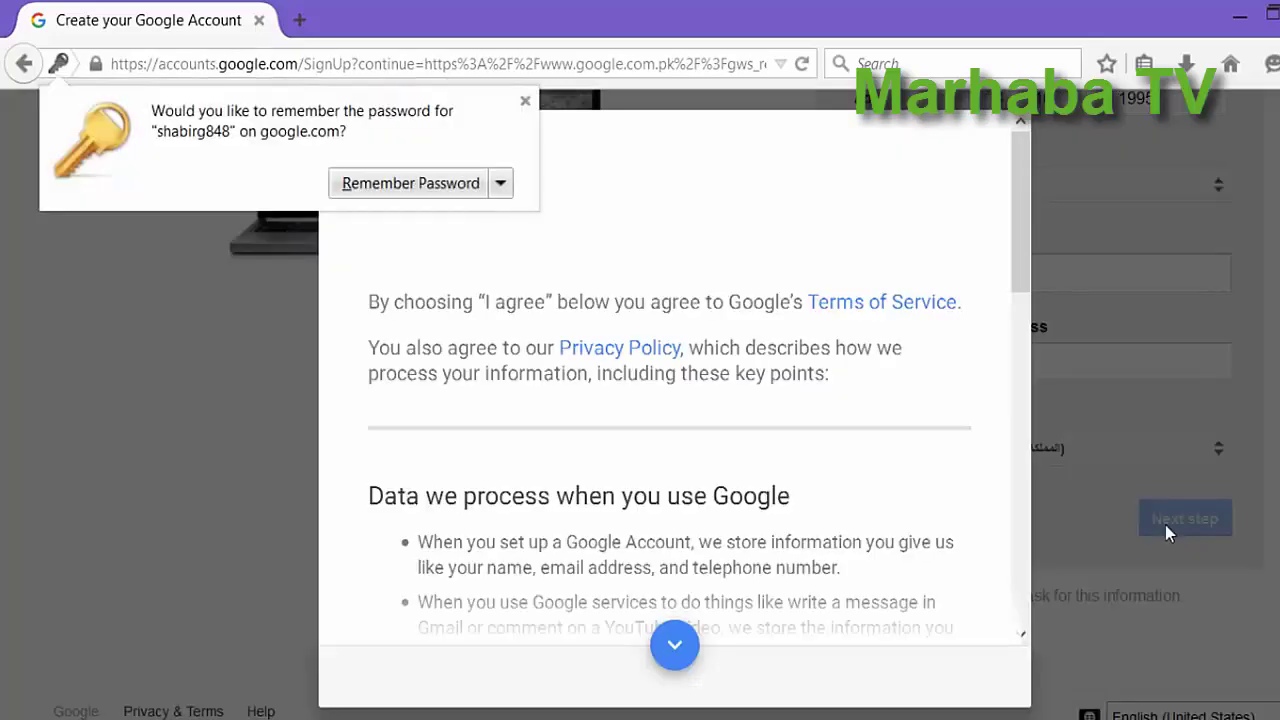
{"action": "left_click", "coordinate": [674, 646]}
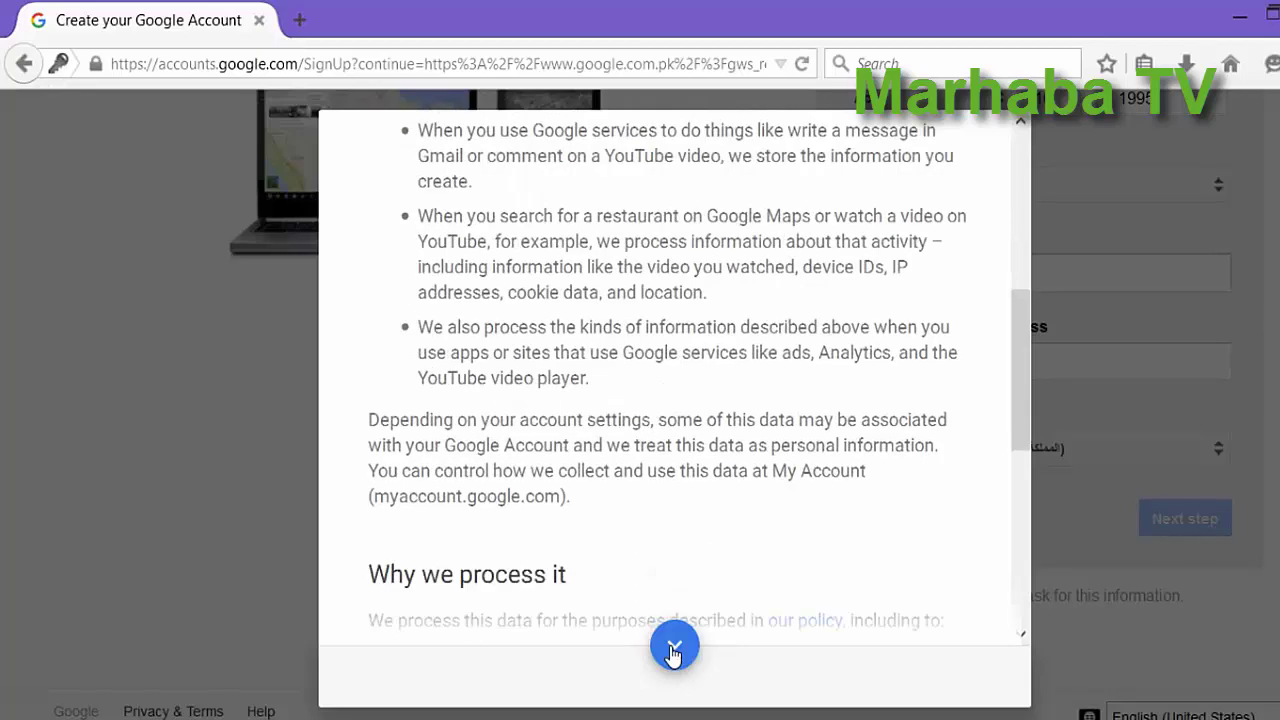
{"action": "left_click", "coordinate": [674, 648]}
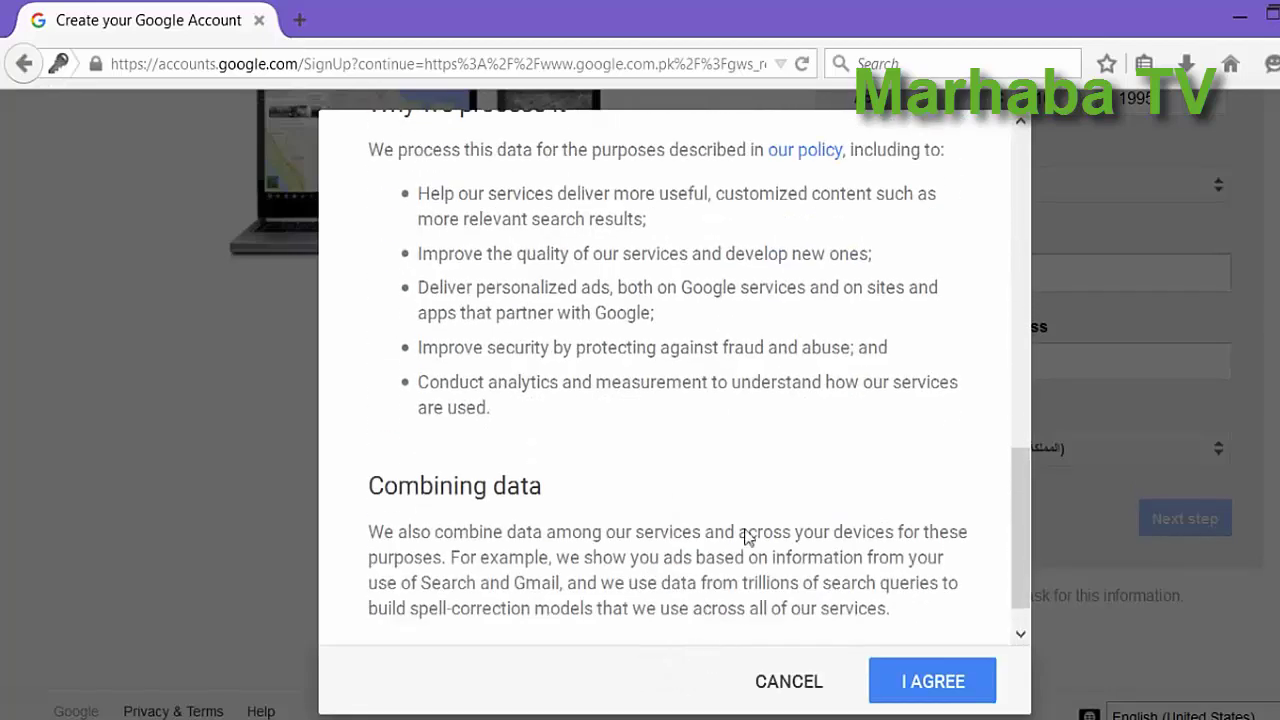
{"action": "scroll", "coordinate": [907, 484], "scroll_direction": "down", "scroll_amount": 1}
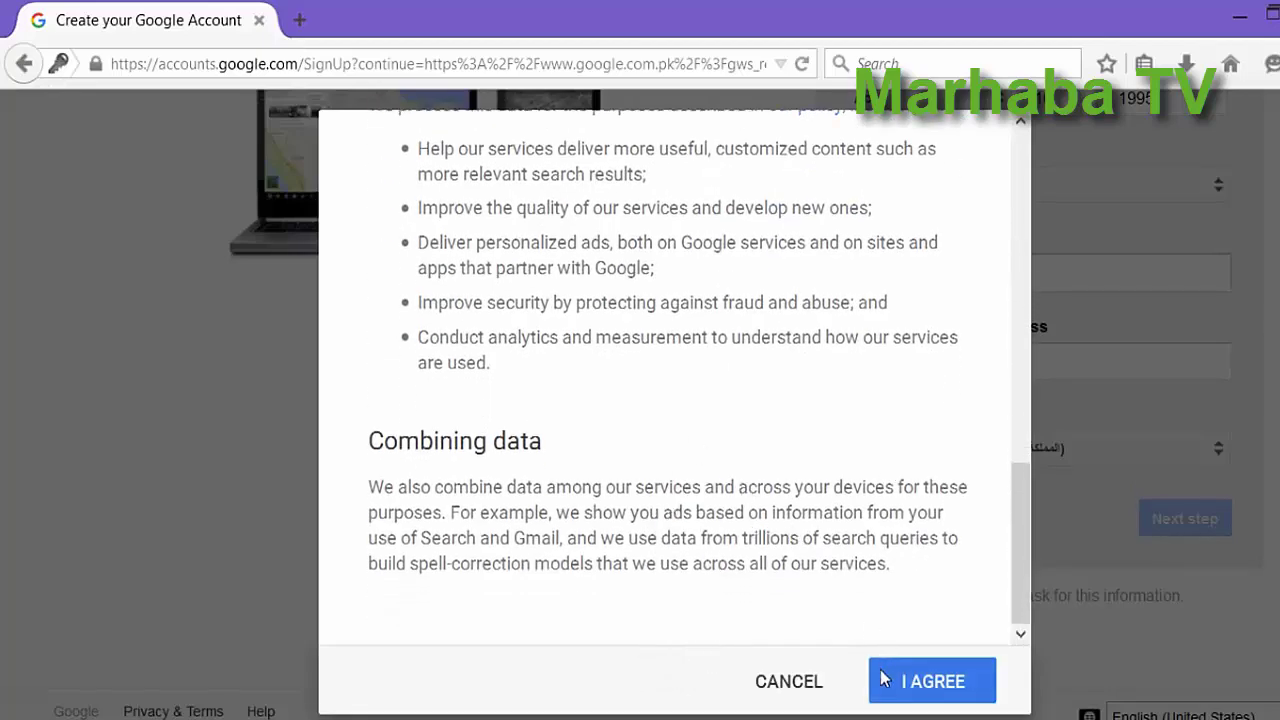
{"action": "left_click", "coordinate": [936, 692]}
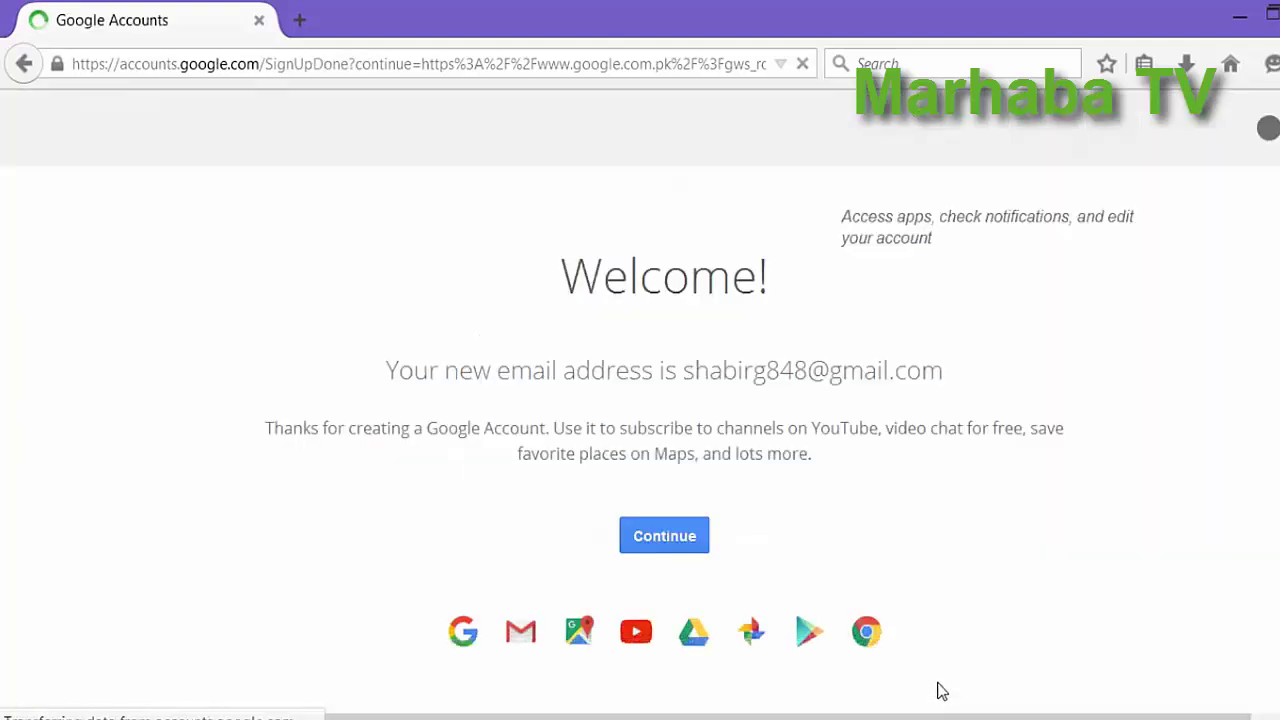
Continue to the Google home page, close the Privacy Checkup prompt, and show the Google apps list.
{"action": "scroll", "coordinate": [1003, 411], "scroll_direction": "down", "scroll_amount": 1}
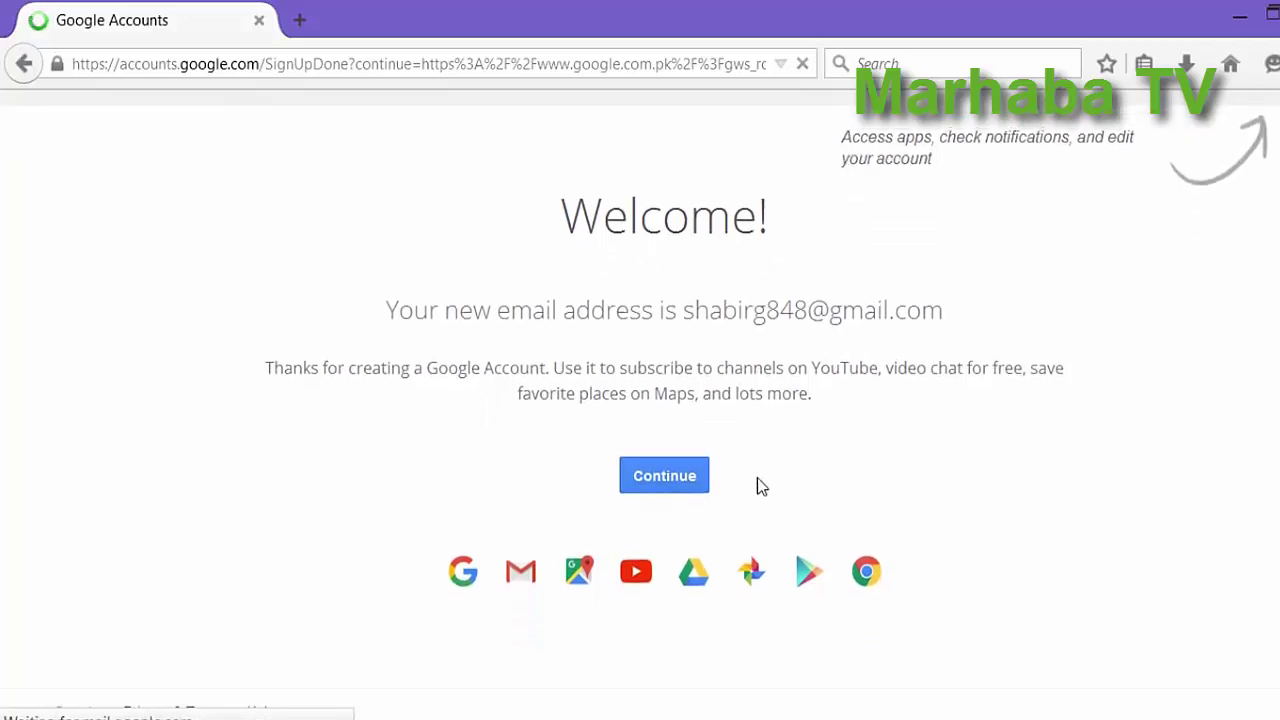
{"action": "left_click", "coordinate": [662, 484]}
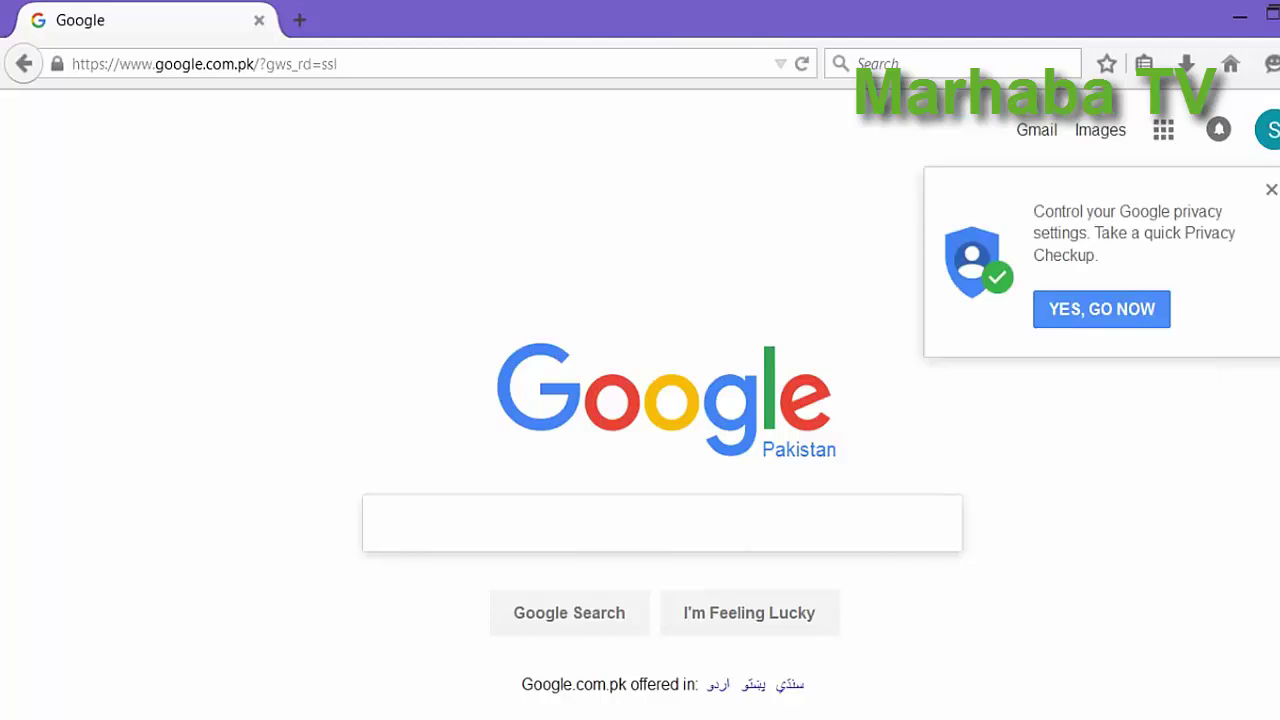
{"action": "left_click", "coordinate": [1271, 190]}
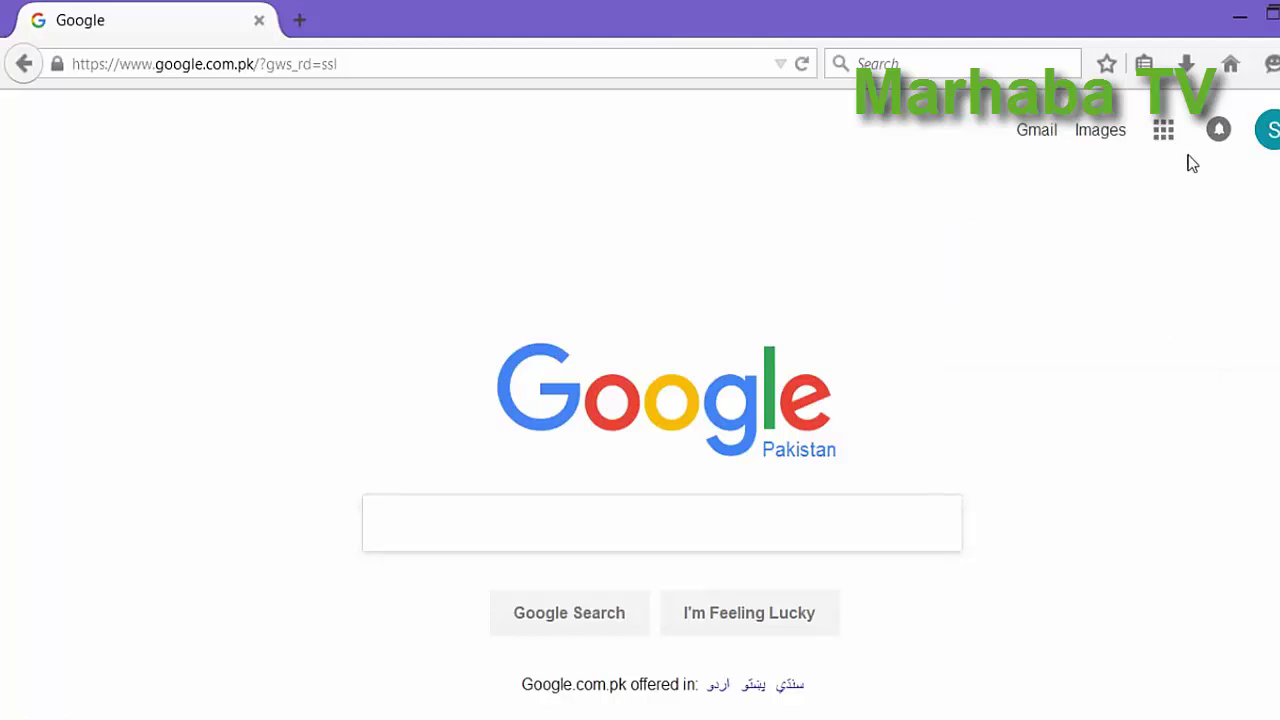
{"action": "left_click", "coordinate": [1163, 132]}
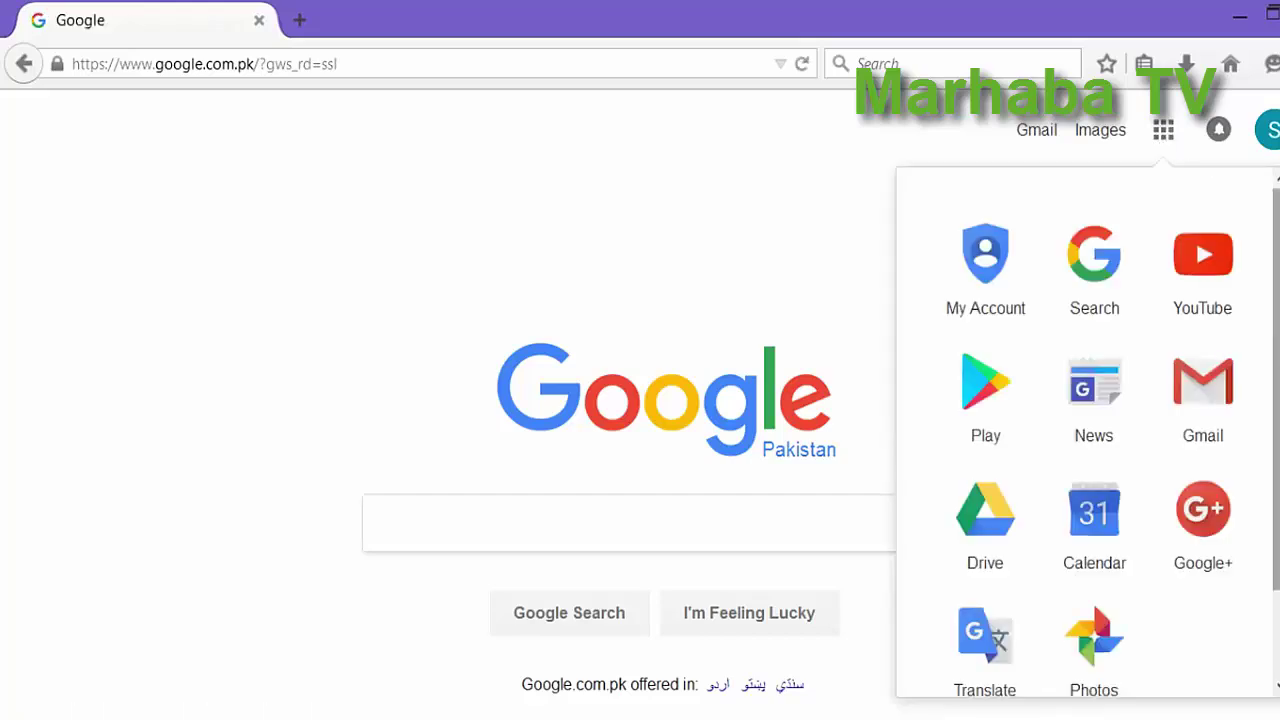
{"action": "scroll", "coordinate": [1100, 440], "scroll_direction": "down", "scroll_amount": 1}
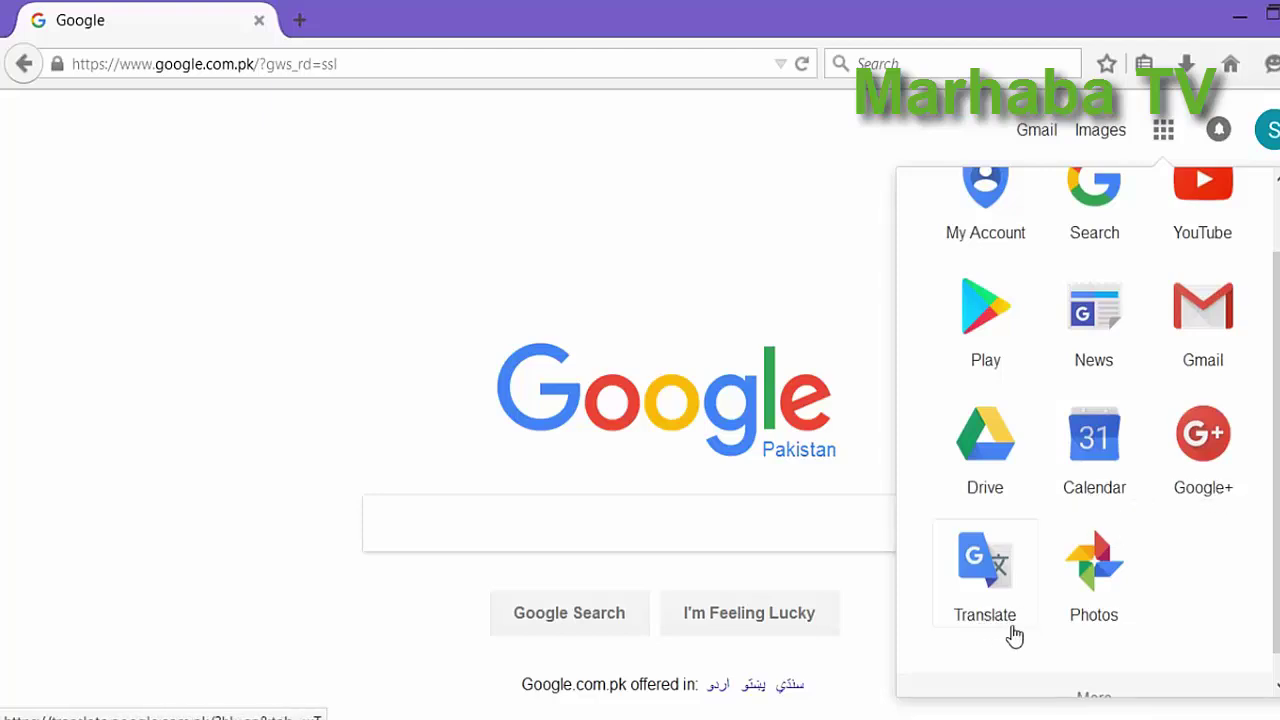
{"action": "scroll", "coordinate": [1154, 569], "scroll_direction": "up", "scroll_amount": 1}
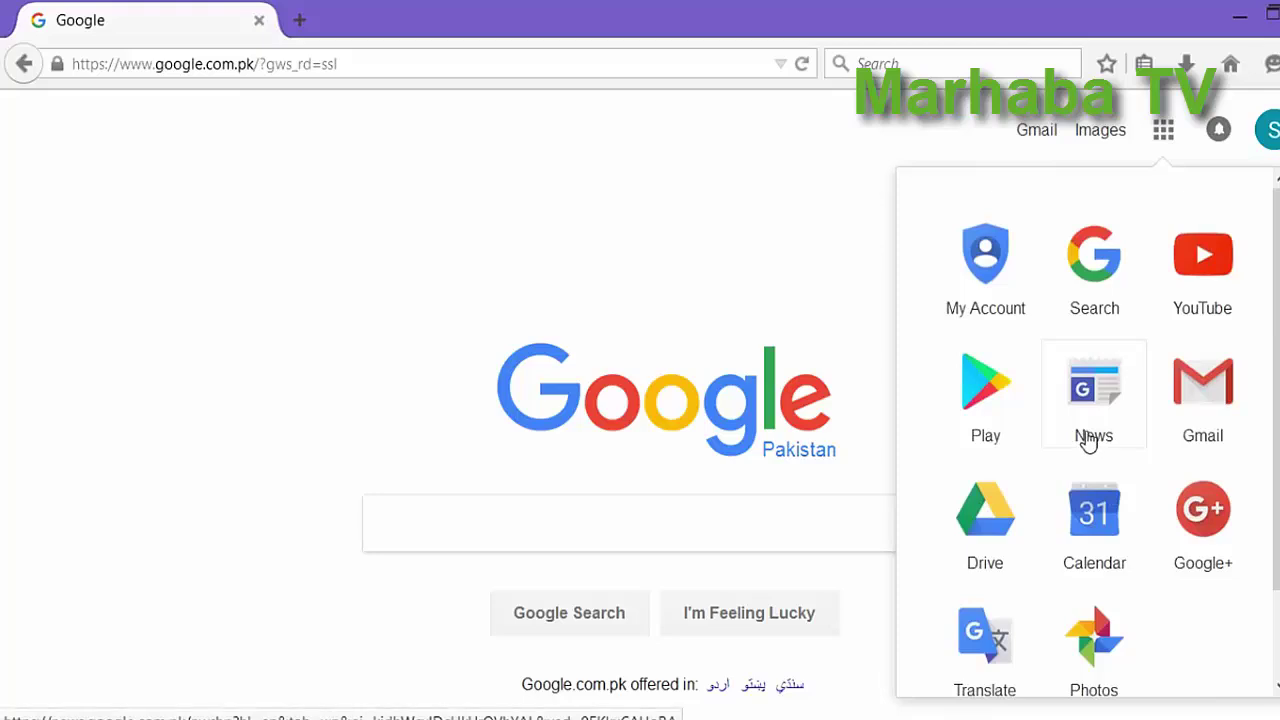
Launch Gmail, get past the introduction slides, read Google's welcome email, and return to Inbox.
{"action": "left_click", "coordinate": [1224, 412]}
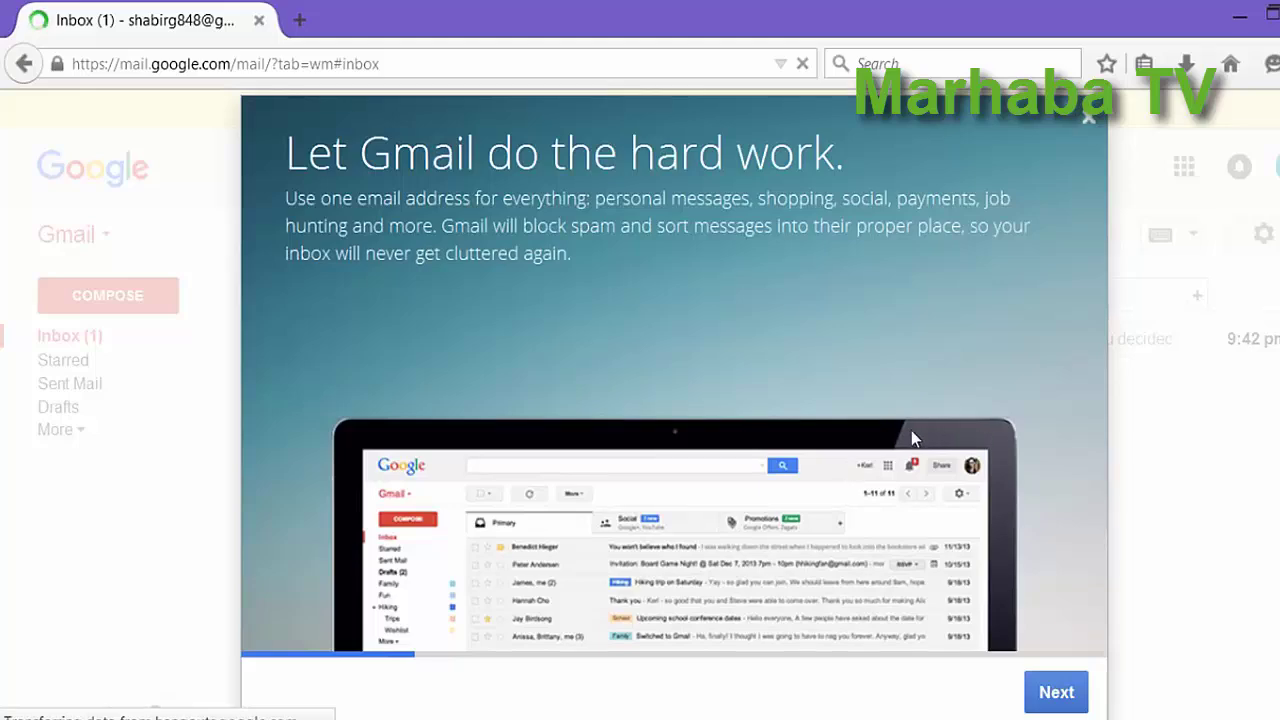
{"action": "left_click", "coordinate": [1056, 694]}
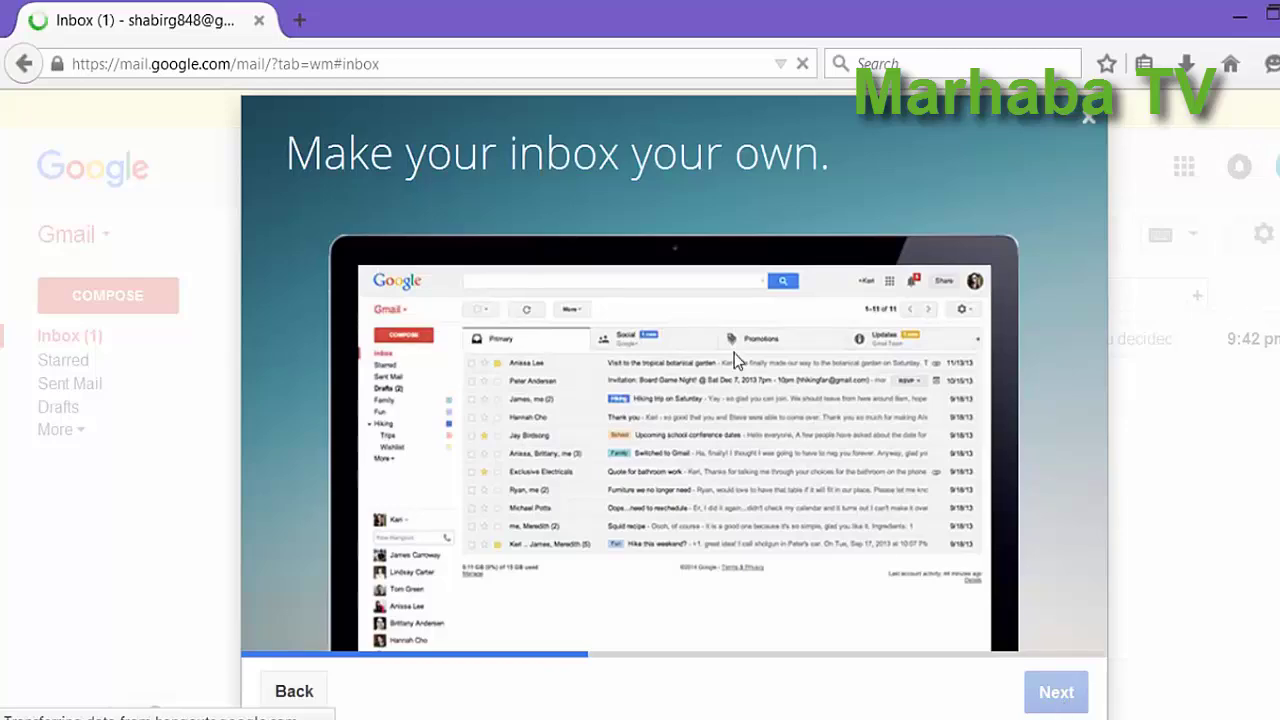
{"action": "left_click", "coordinate": [1056, 692]}
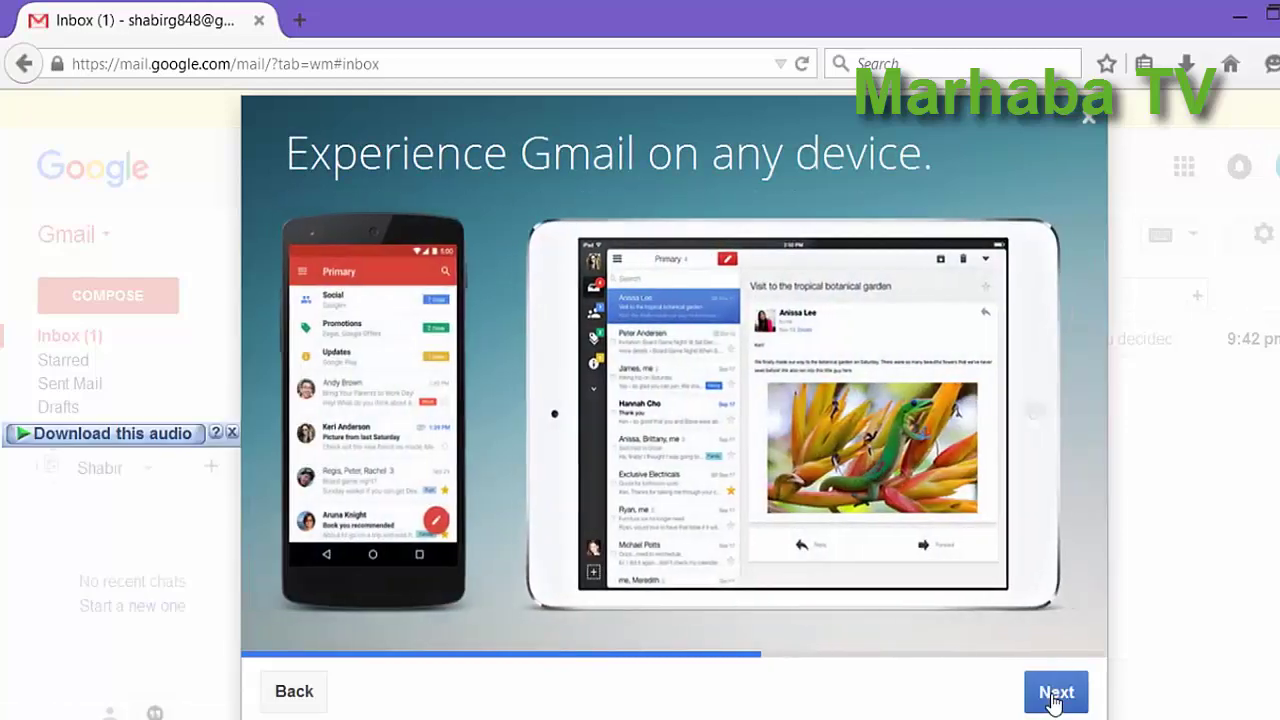
{"action": "left_click", "coordinate": [1053, 700]}
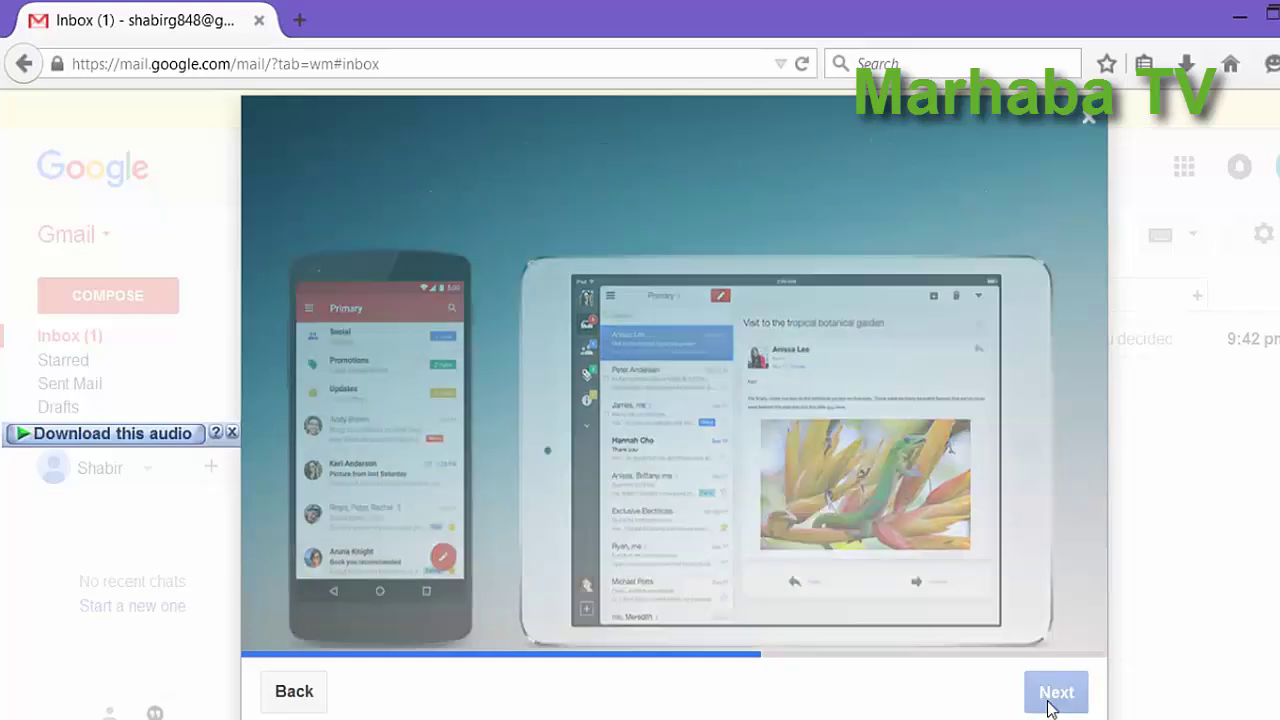
{"action": "left_click", "coordinate": [1053, 695]}
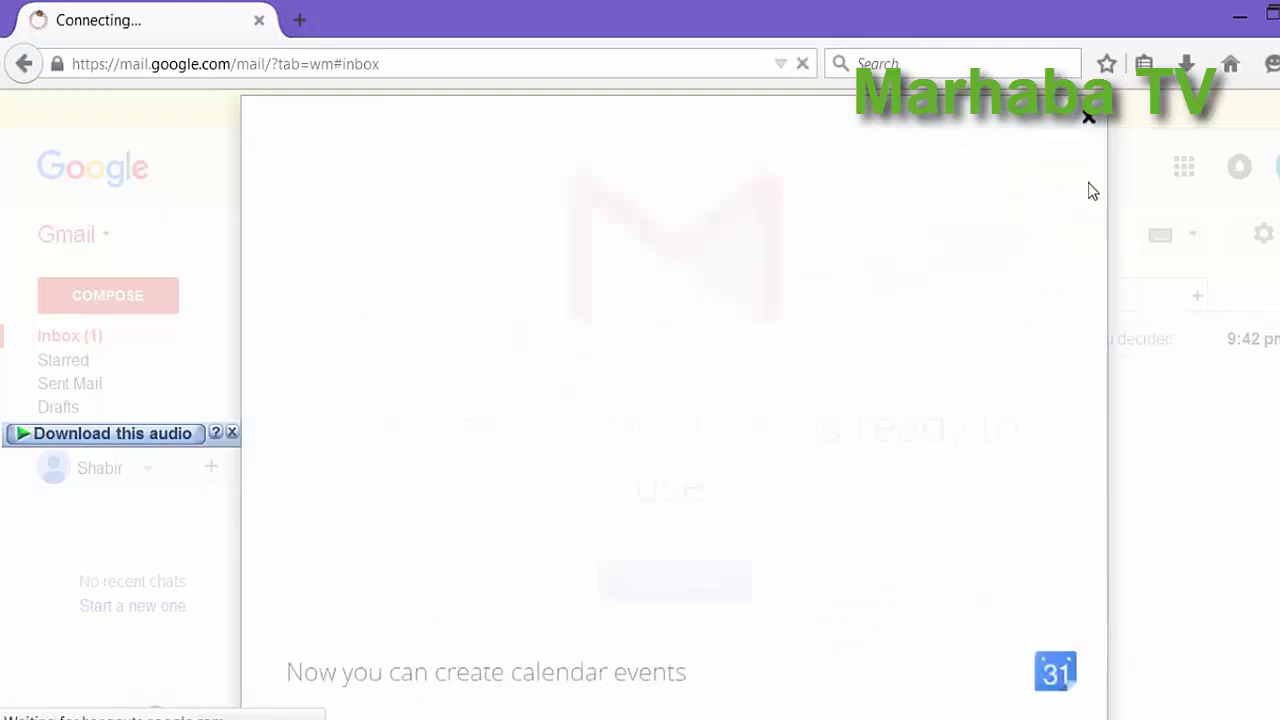
{"action": "left_click", "coordinate": [736, 590]}
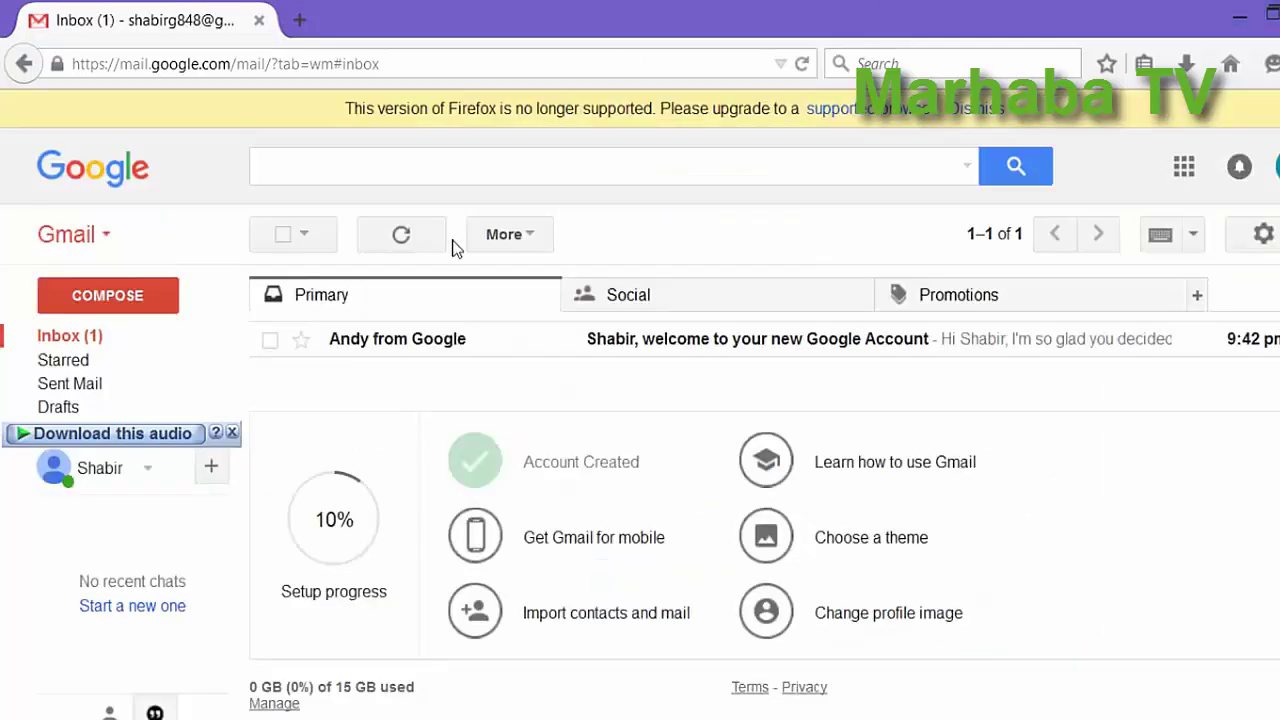
{"action": "left_click", "coordinate": [594, 354]}
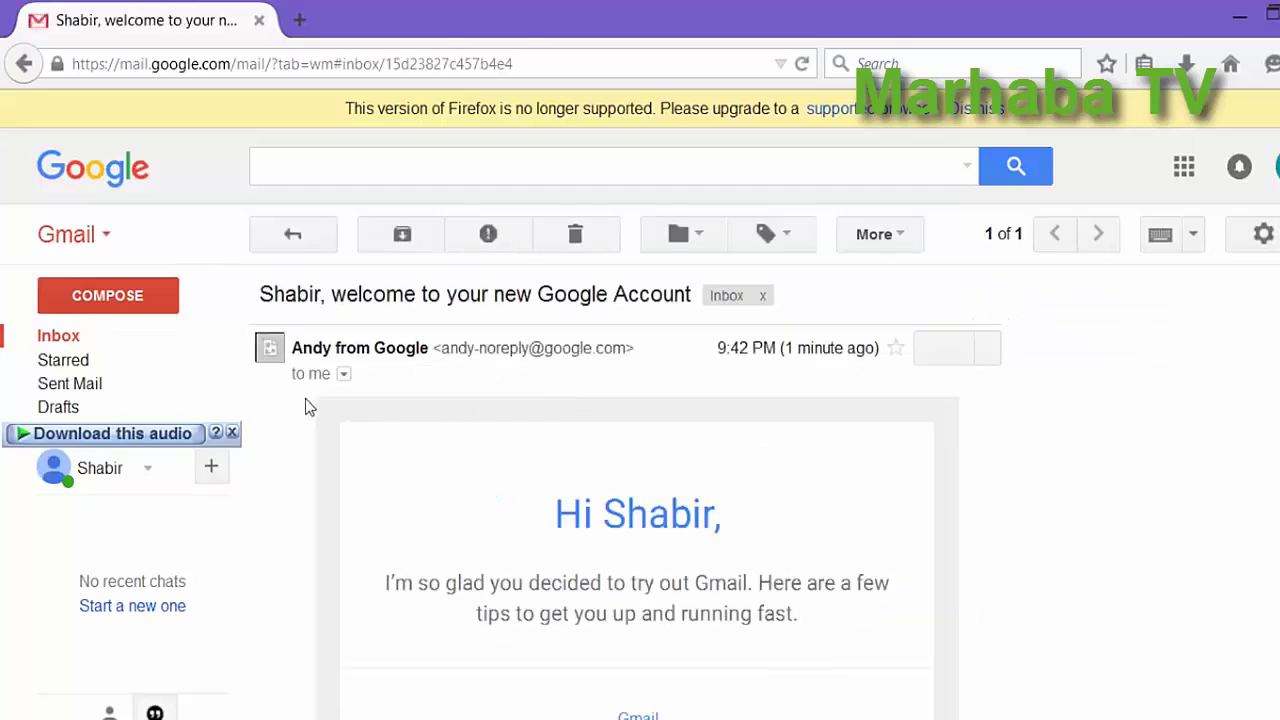
{"action": "left_click", "coordinate": [60, 338]}
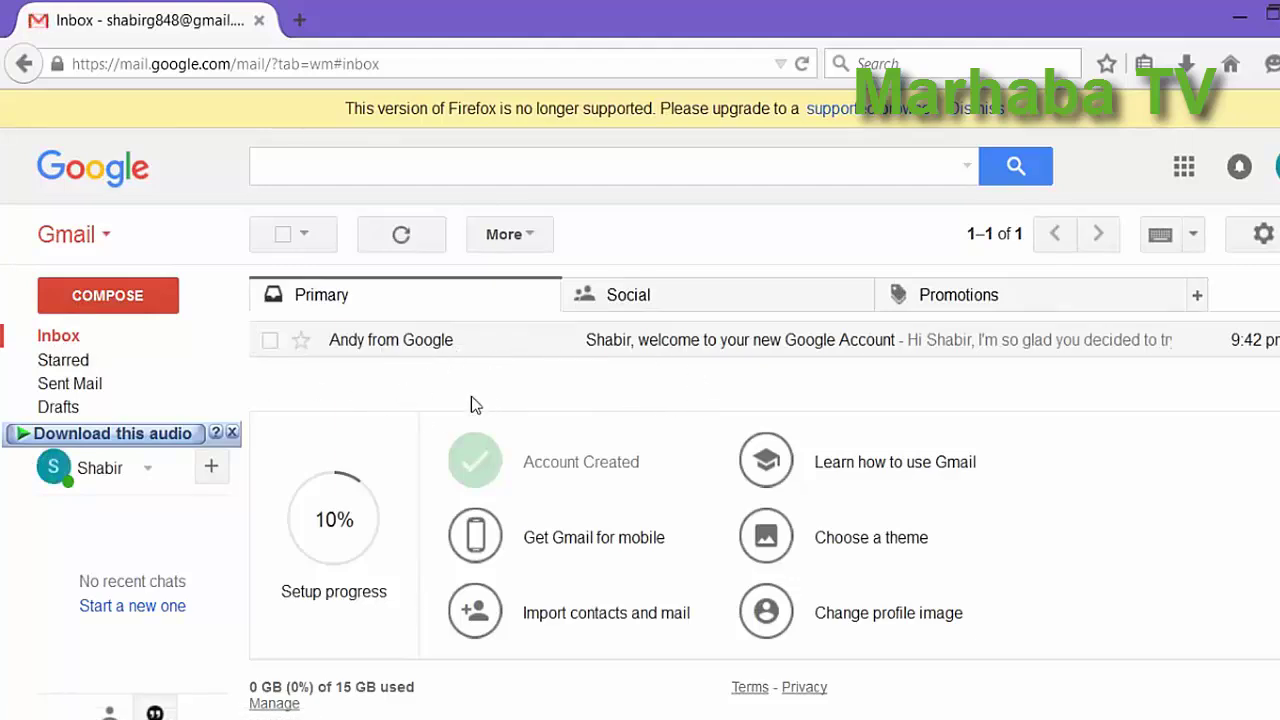
Open a blank New Message window with COMPOSE and place the cursor in Subject.
{"action": "left_click", "coordinate": [106, 299]}
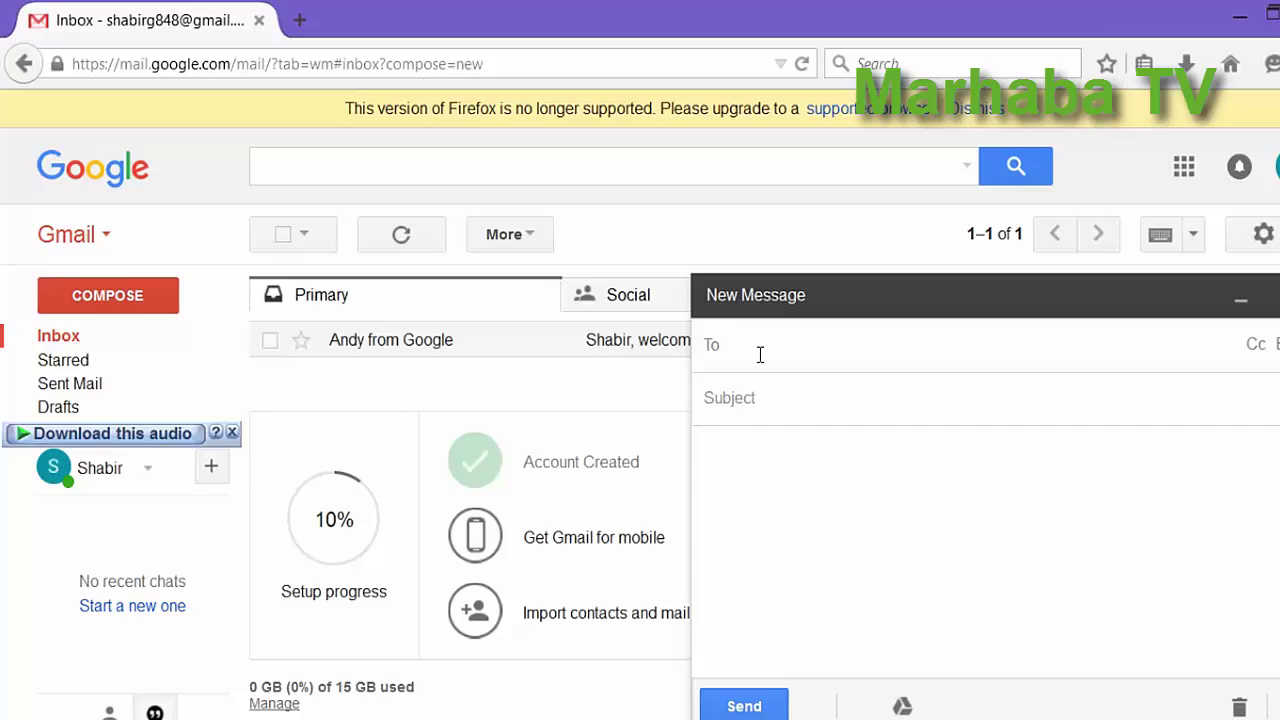
{"action": "left_click", "coordinate": [728, 400]}
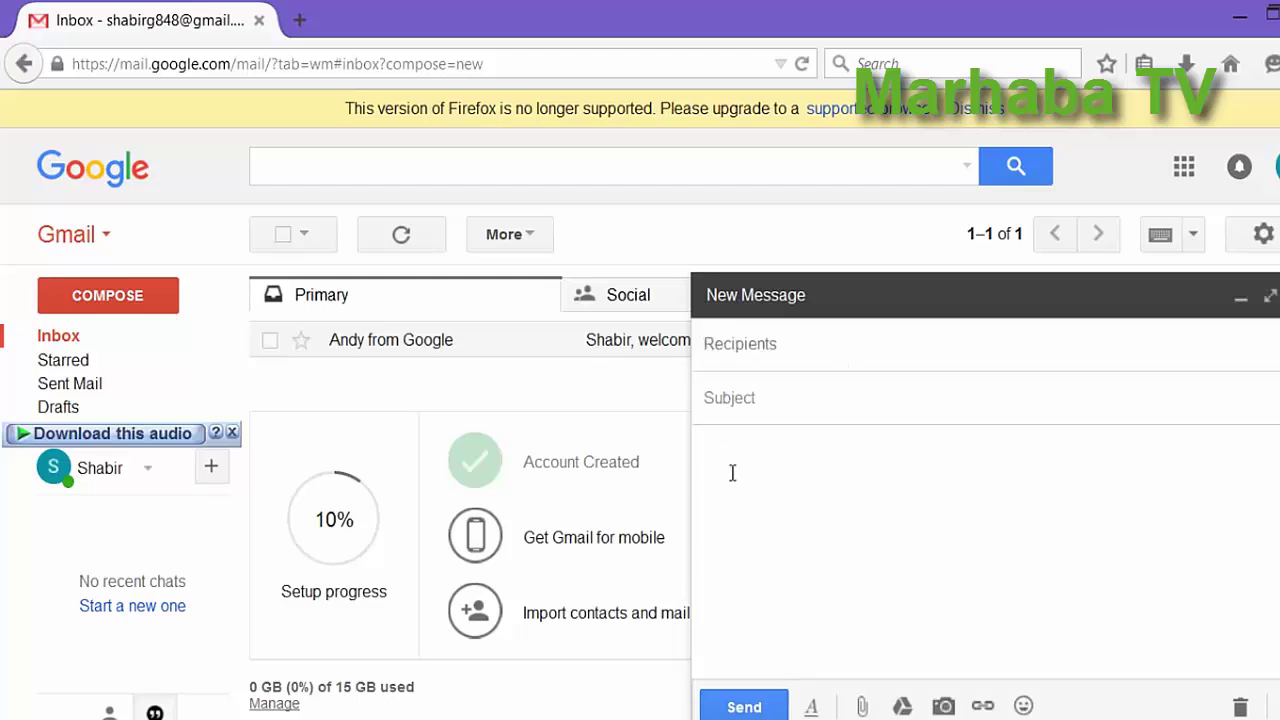